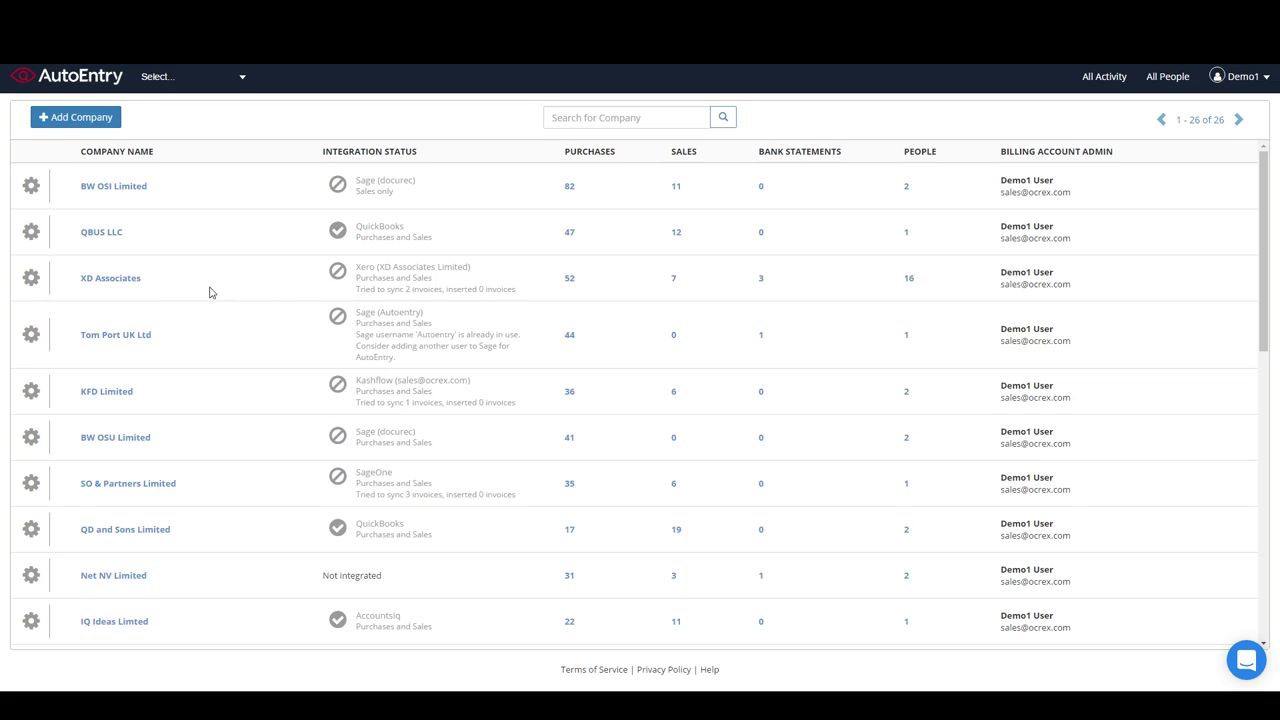
# Start a purchase invoice upload for XD Associates tagged to the North region
pyautogui.click(114, 278)
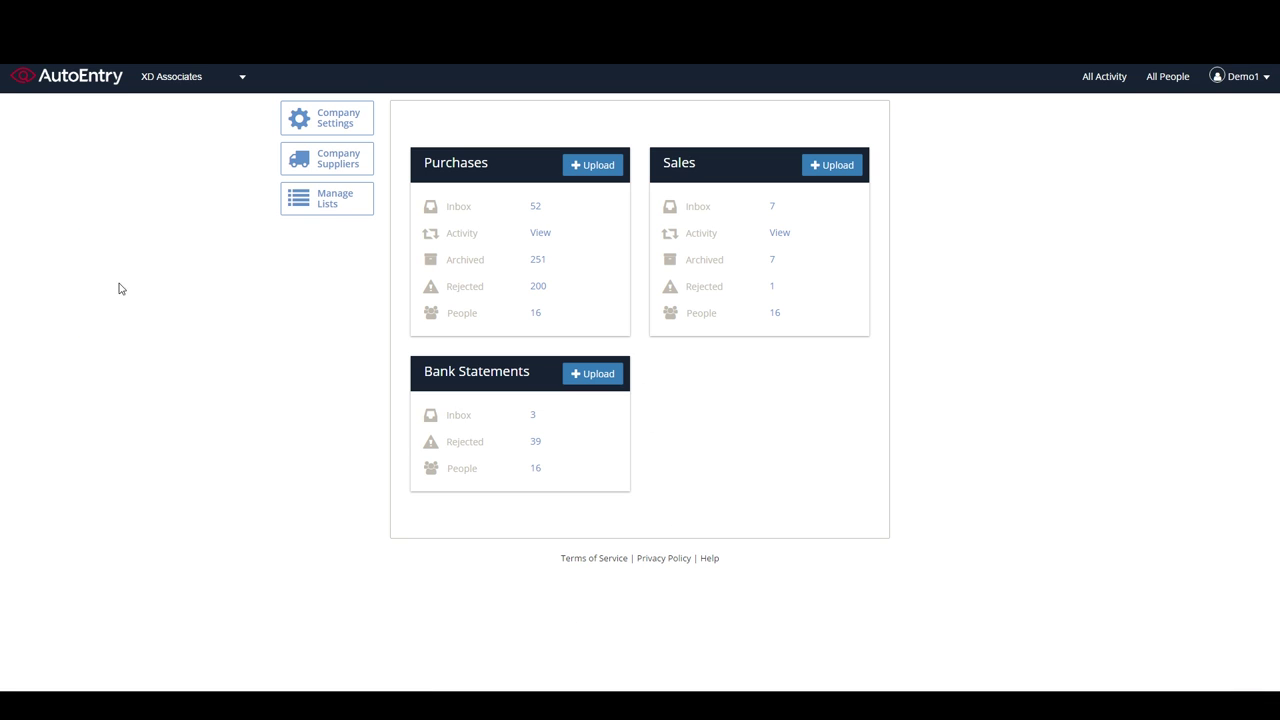
pyautogui.click(600, 167)
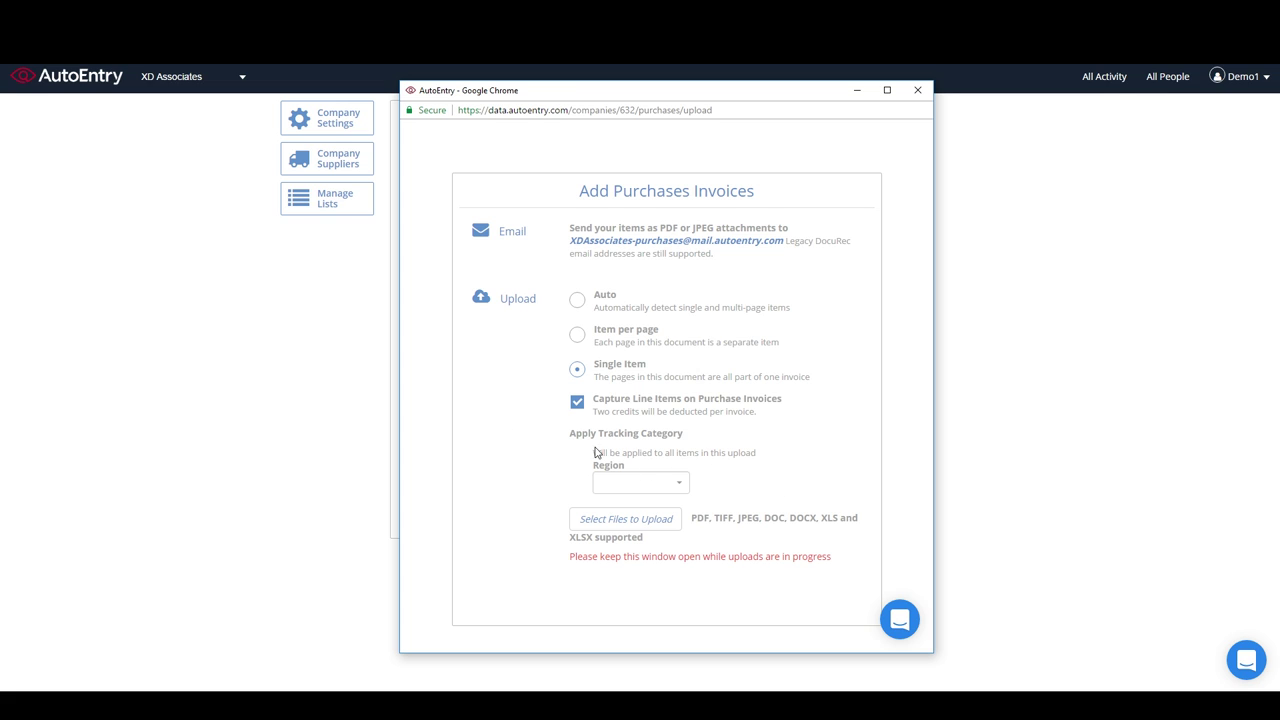
pyautogui.click(681, 482)
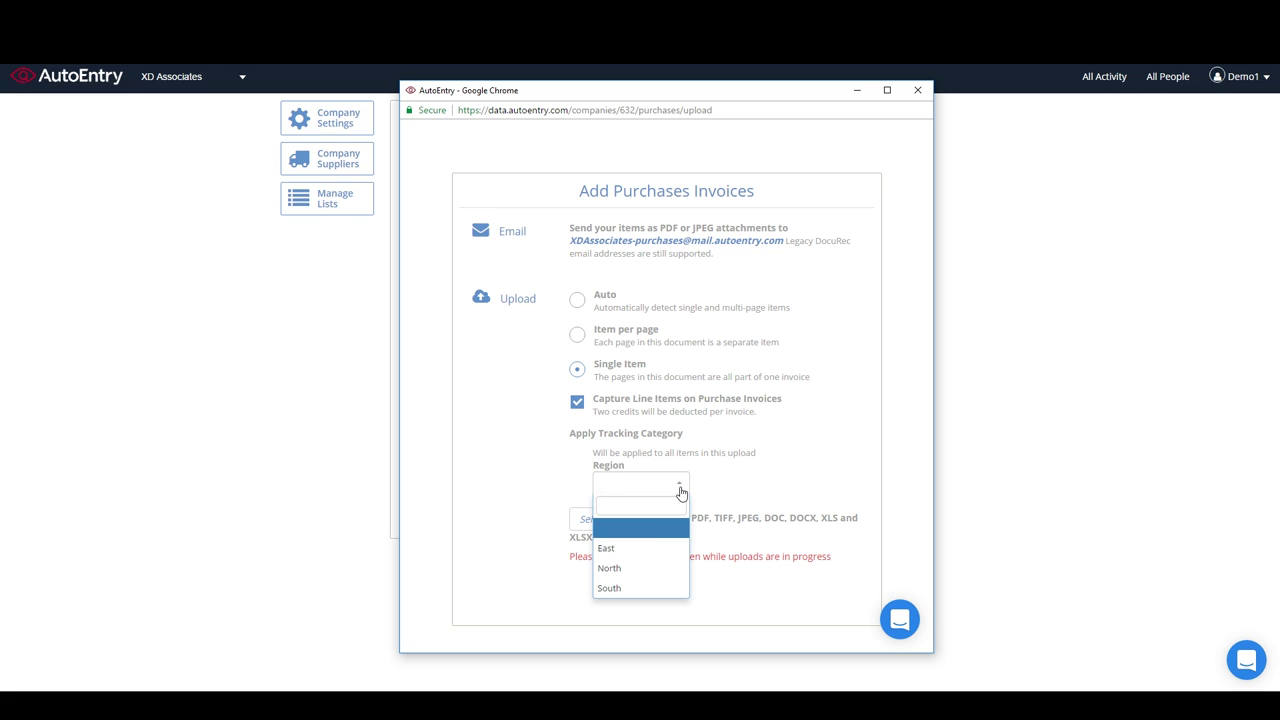
pyautogui.click(651, 568)
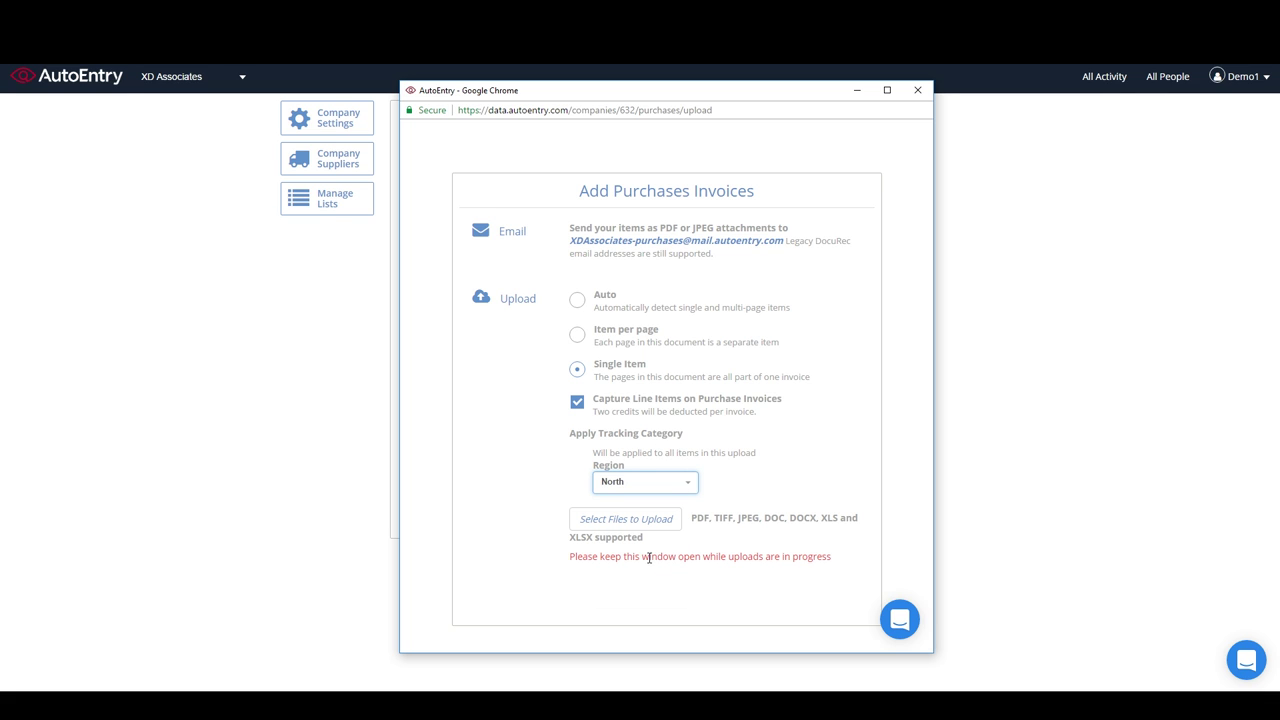
# Select all five invoice PDFs, including Camel Work Invoice_59_2015-10-31.pdf, and upload them
pyautogui.click(605, 528)
pyautogui.click(600, 250)
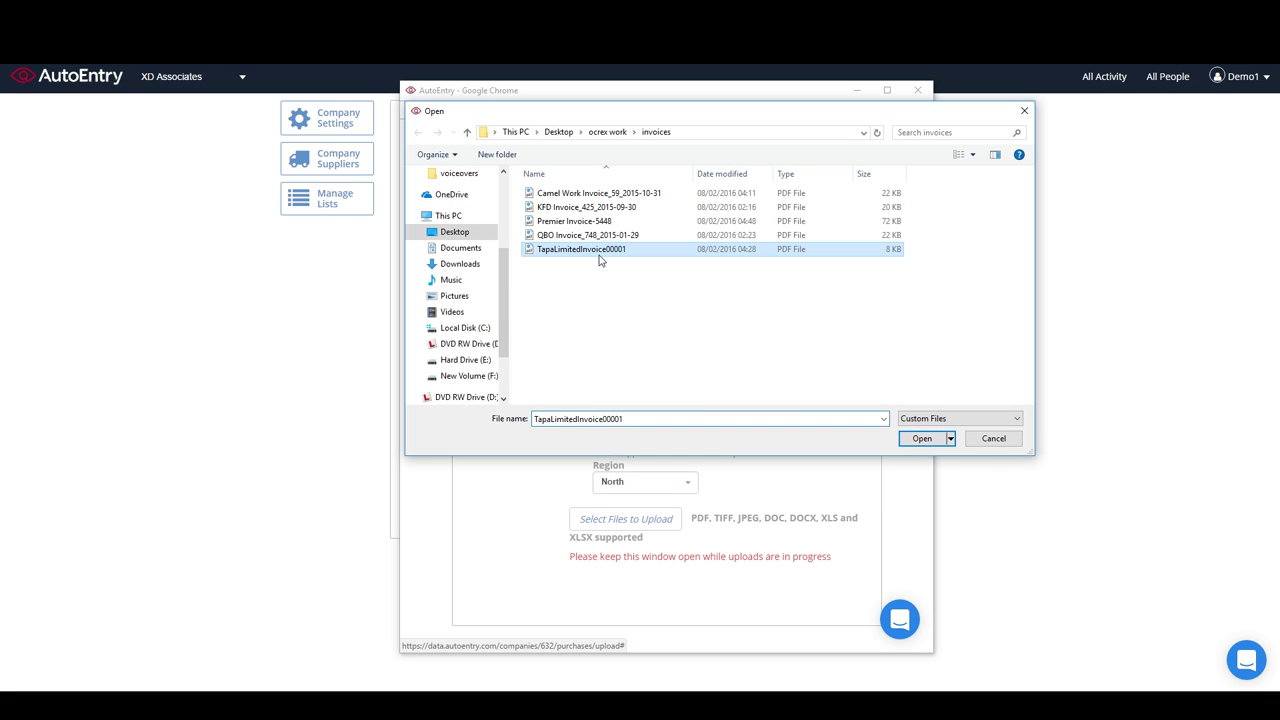
pyautogui.keyDown('shift'); pyautogui.click(615, 195); pyautogui.keyUp('shift')
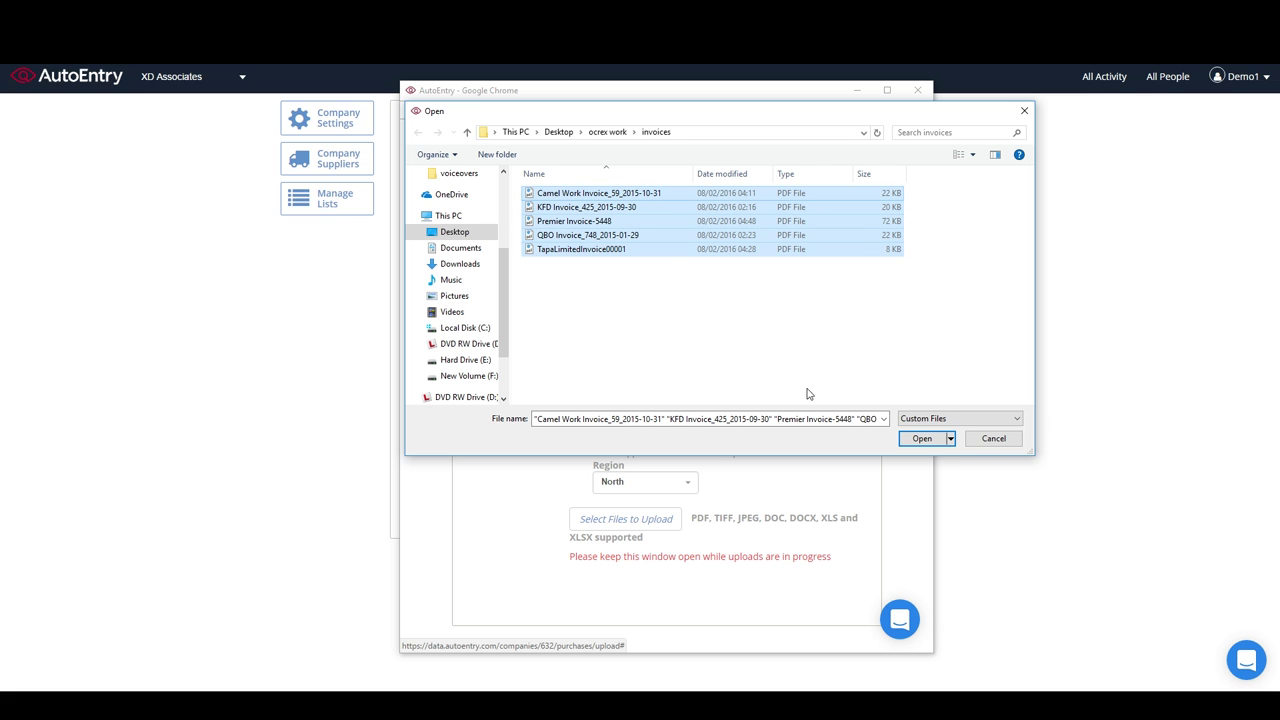
pyautogui.click(921, 438)
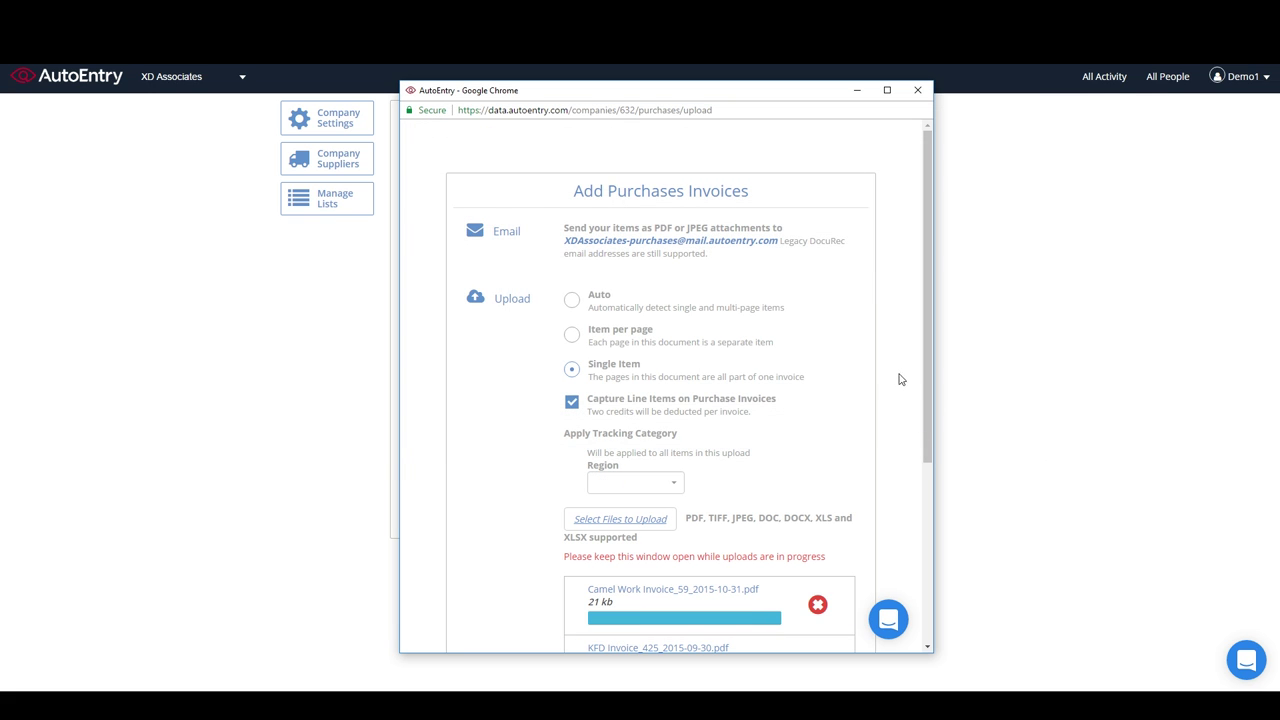
# Enlarge the Royal Mail invoice image and pan from its top to the item table
pyautogui.moveTo(922, 355); pyautogui.dragTo(922, 540)
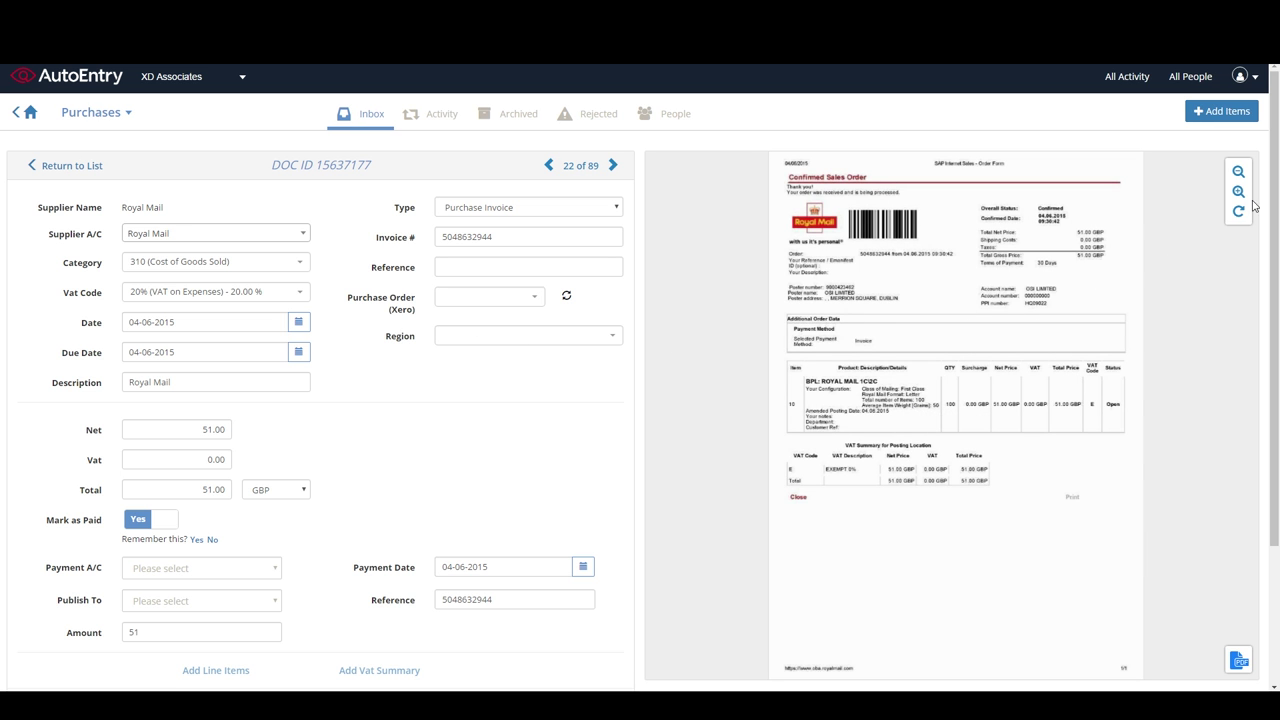
pyautogui.click(1239, 174)
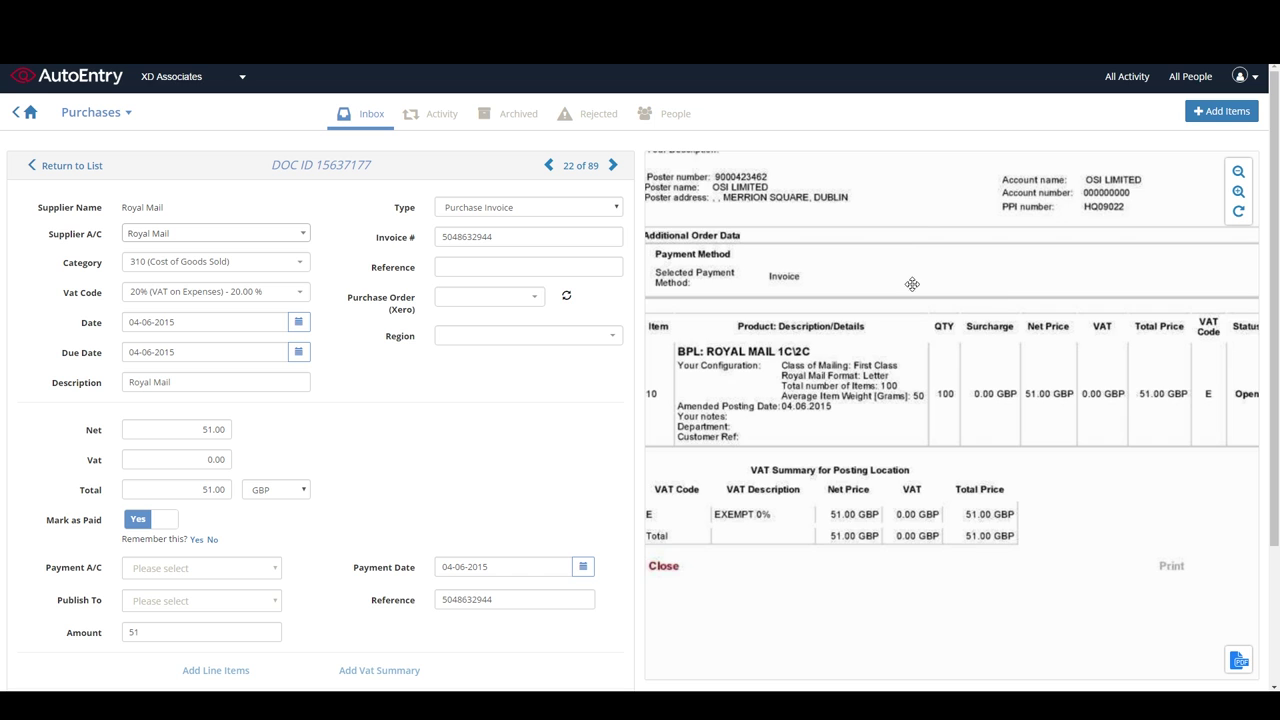
pyautogui.scroll(1, 908, 285)
pyautogui.moveTo(905, 287); pyautogui.dragTo(914, 463)
pyautogui.moveTo(914, 584); pyautogui.dragTo(906, 338)
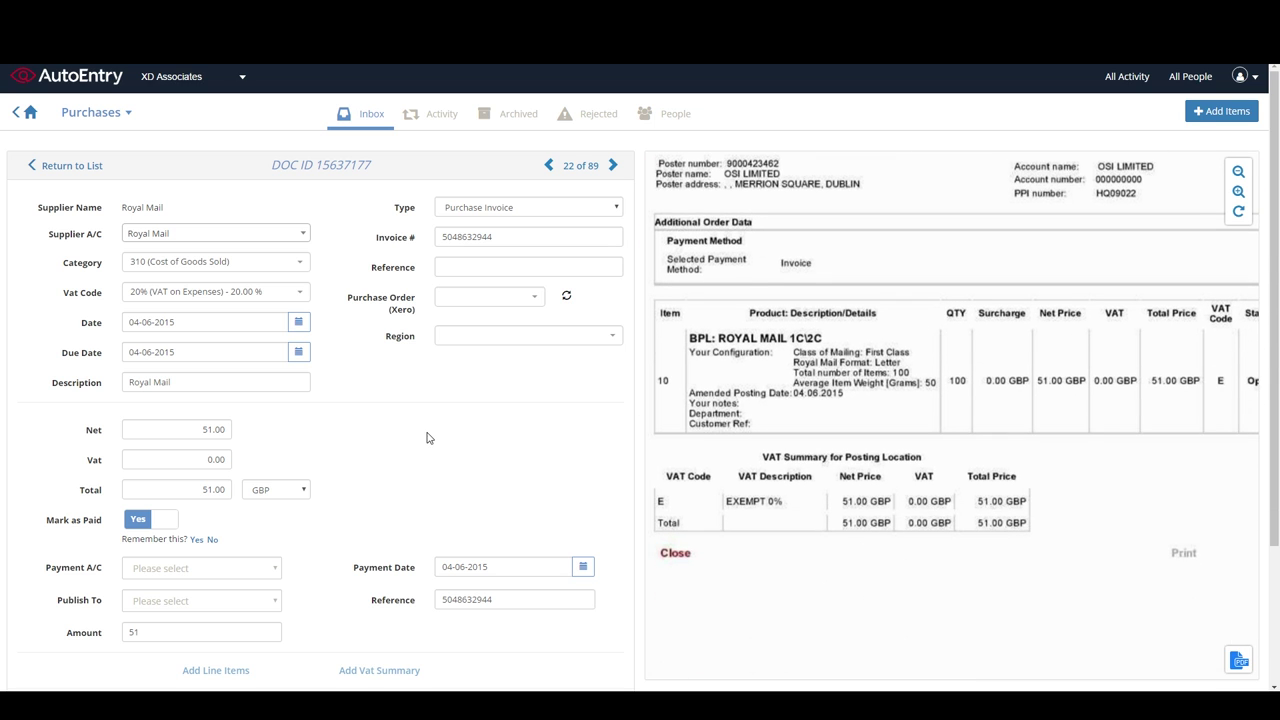
# Scroll down to the extracted Line Items table to compare it with the image
pyautogui.scroll(-1, 427, 438)
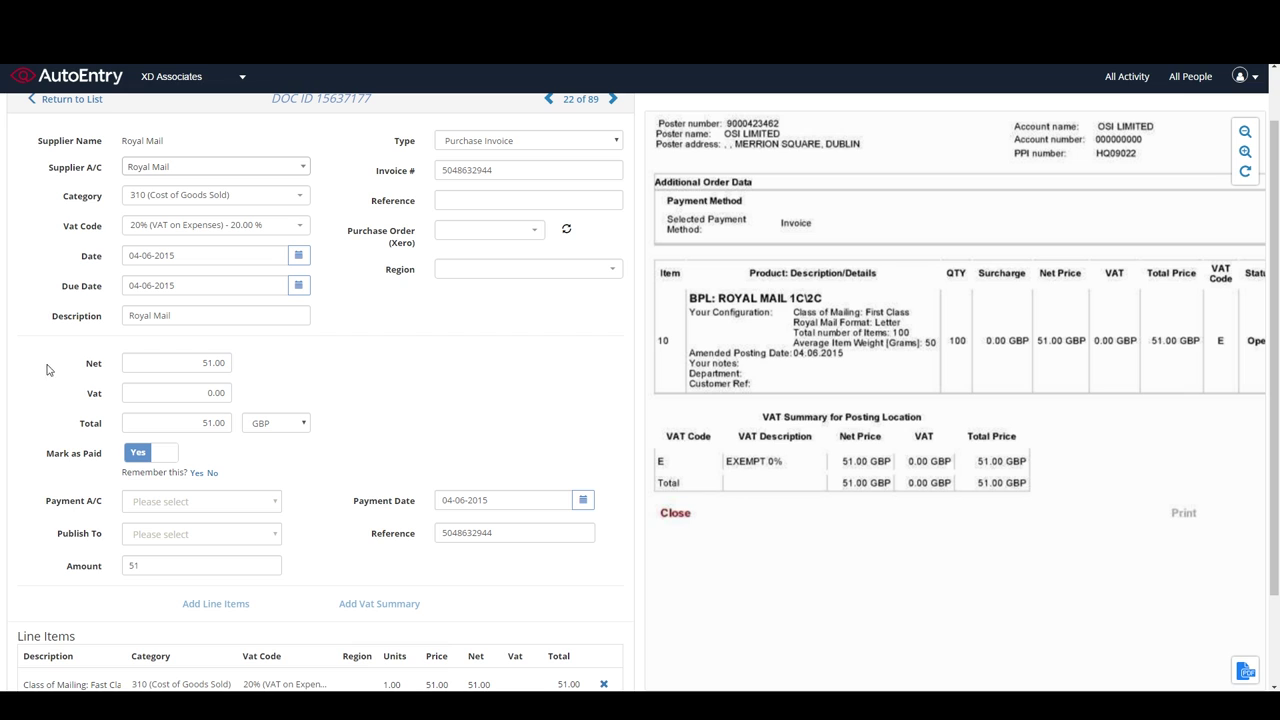
pyautogui.scroll(-1, 53, 551)
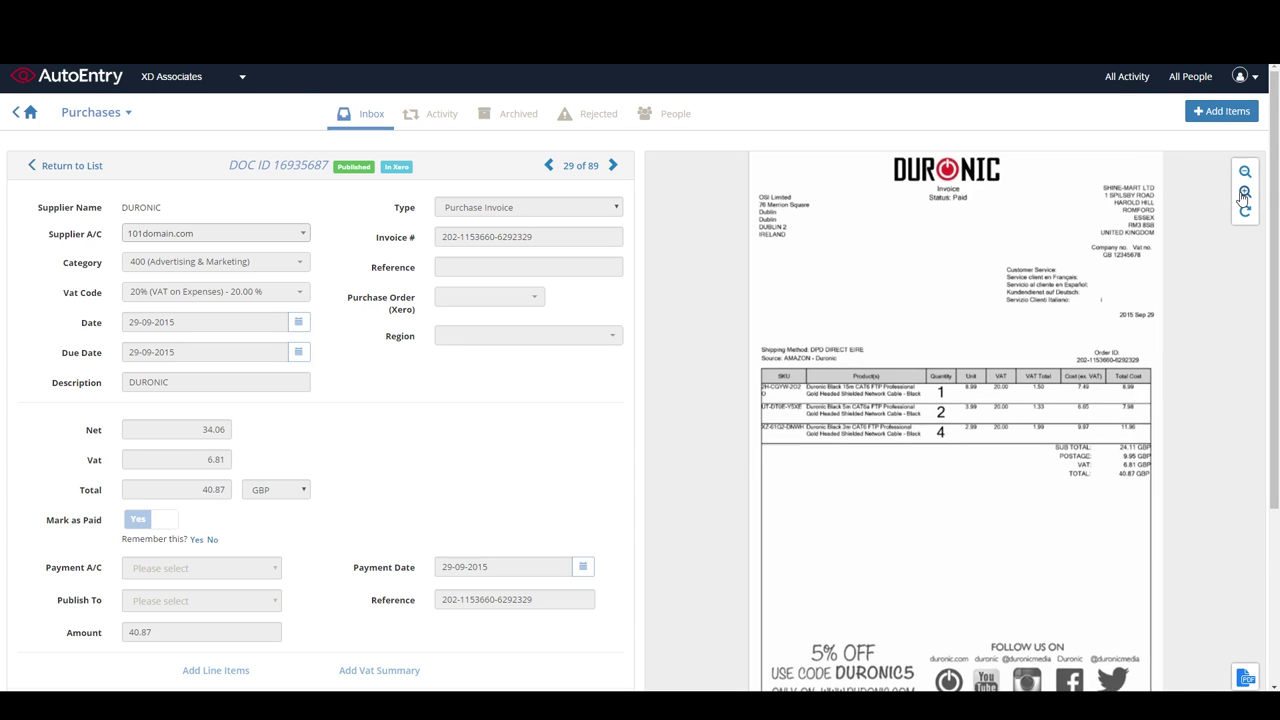
pyautogui.scroll(-3, 930, 406)
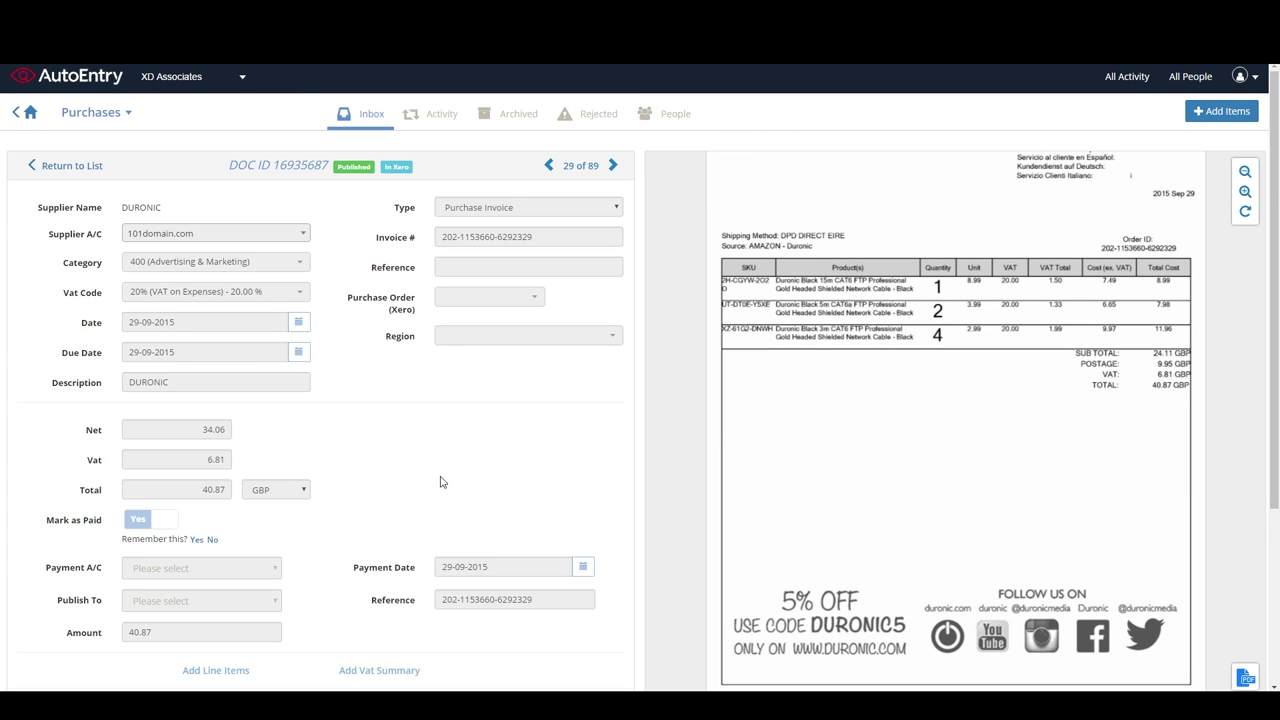
# Refresh purchase orders and link the GES Ltd invoice to PO-0007
pyautogui.scroll(-3, 443, 483)
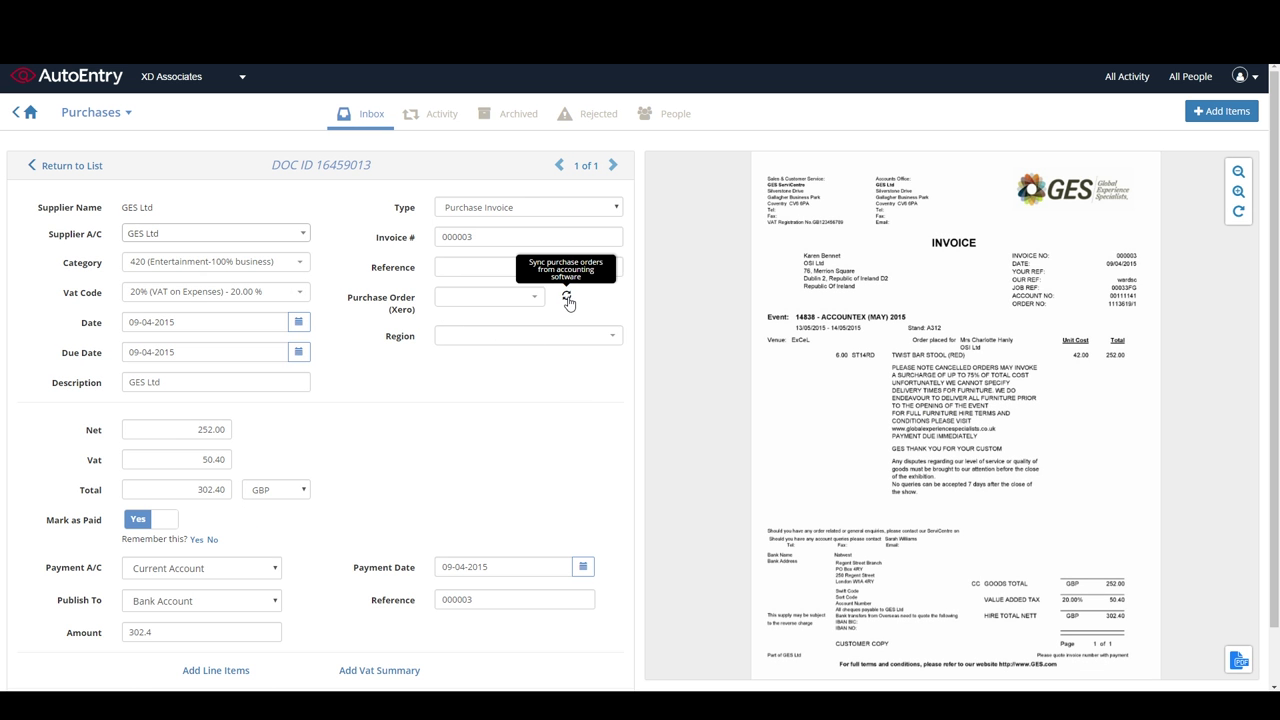
pyautogui.click(566, 297)
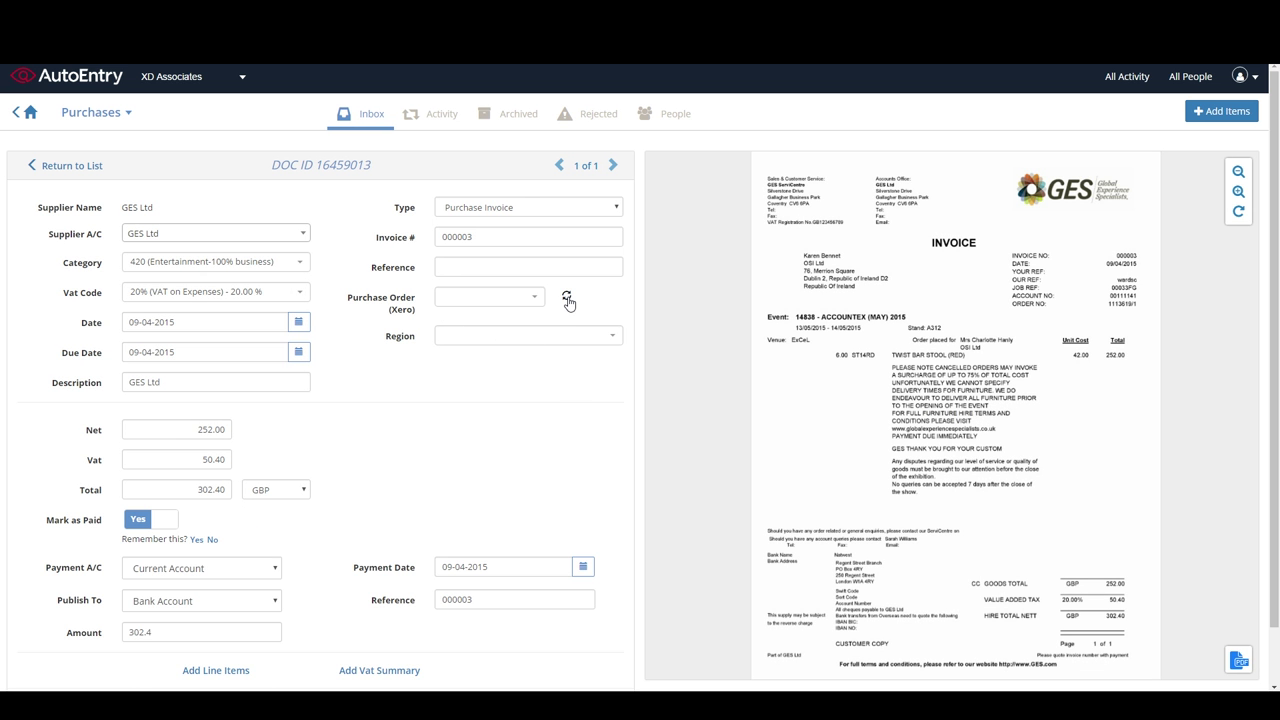
pyautogui.click(531, 298)
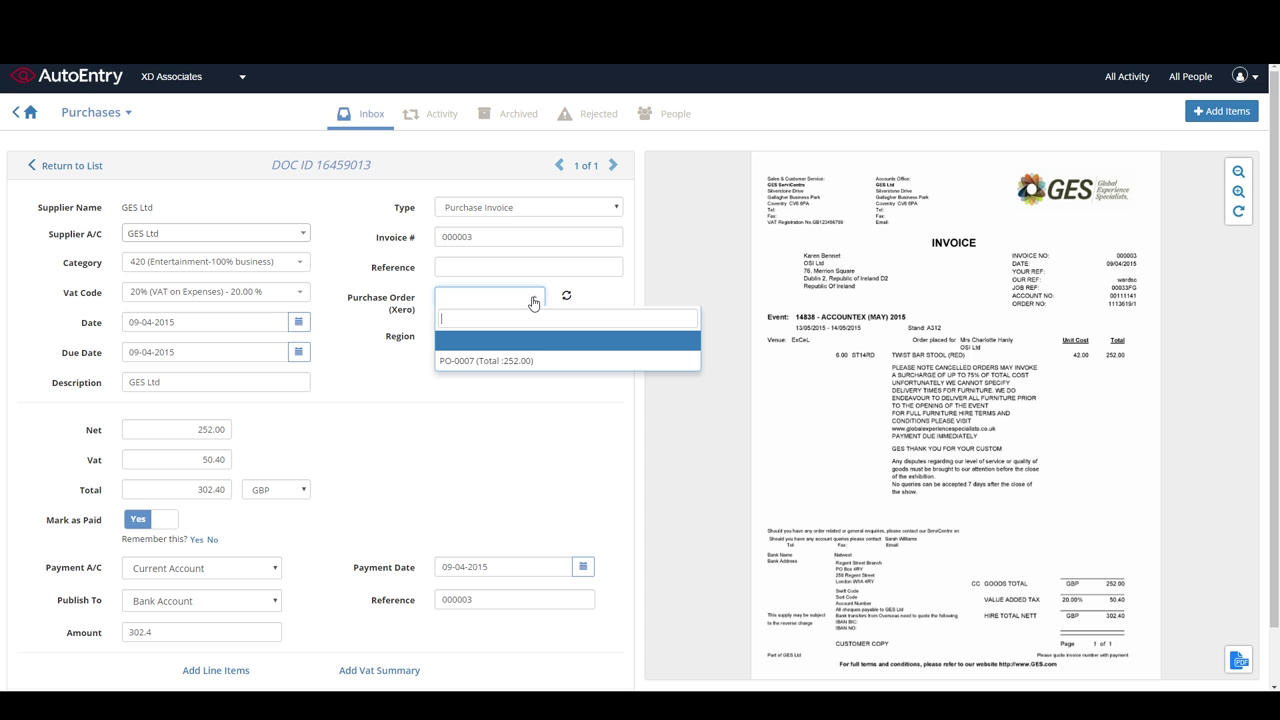
pyautogui.click(535, 362)
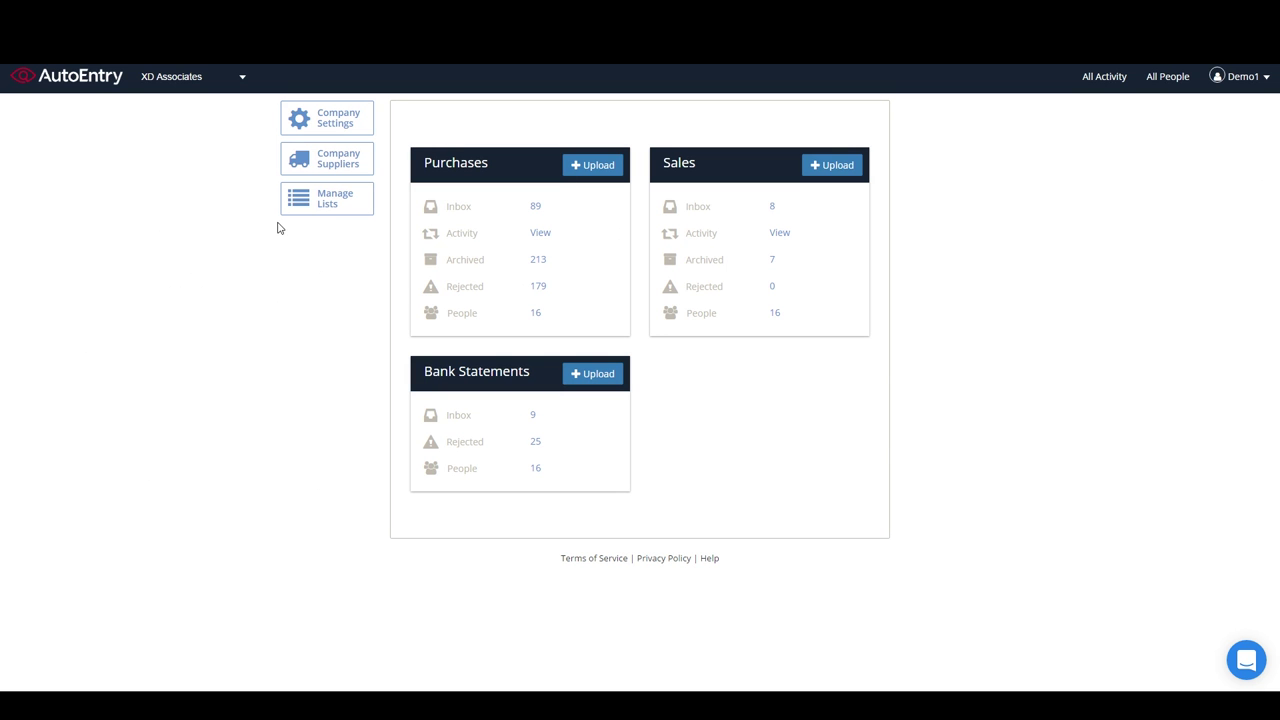
pyautogui.click(302, 161)
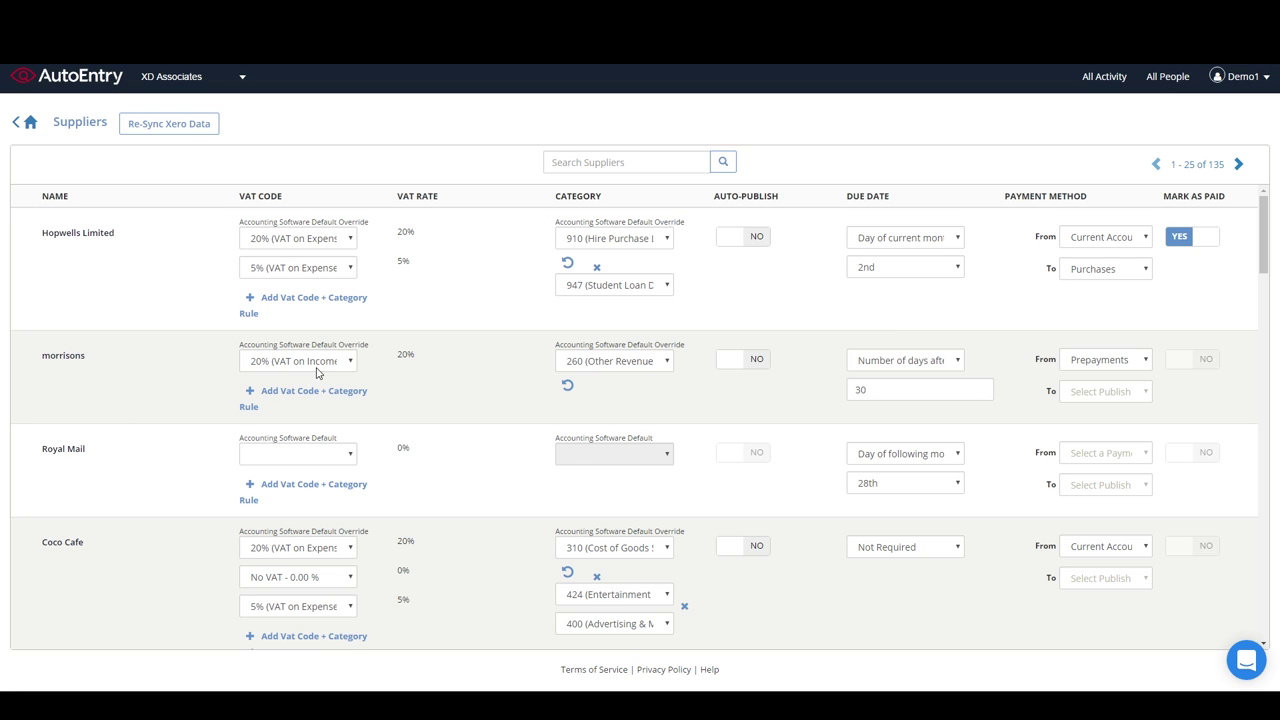
# Set morrisons to auto-publish with a due date of 30 days after invoice date
pyautogui.click(752, 365)
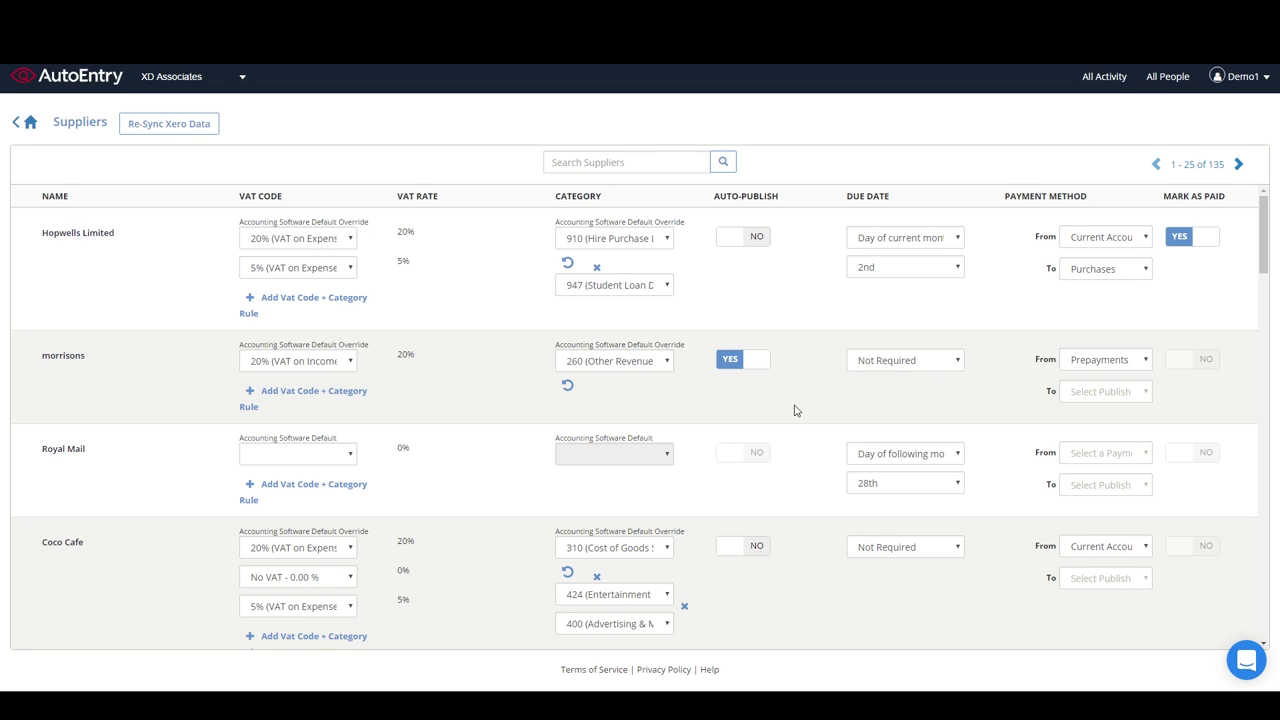
pyautogui.click(893, 361)
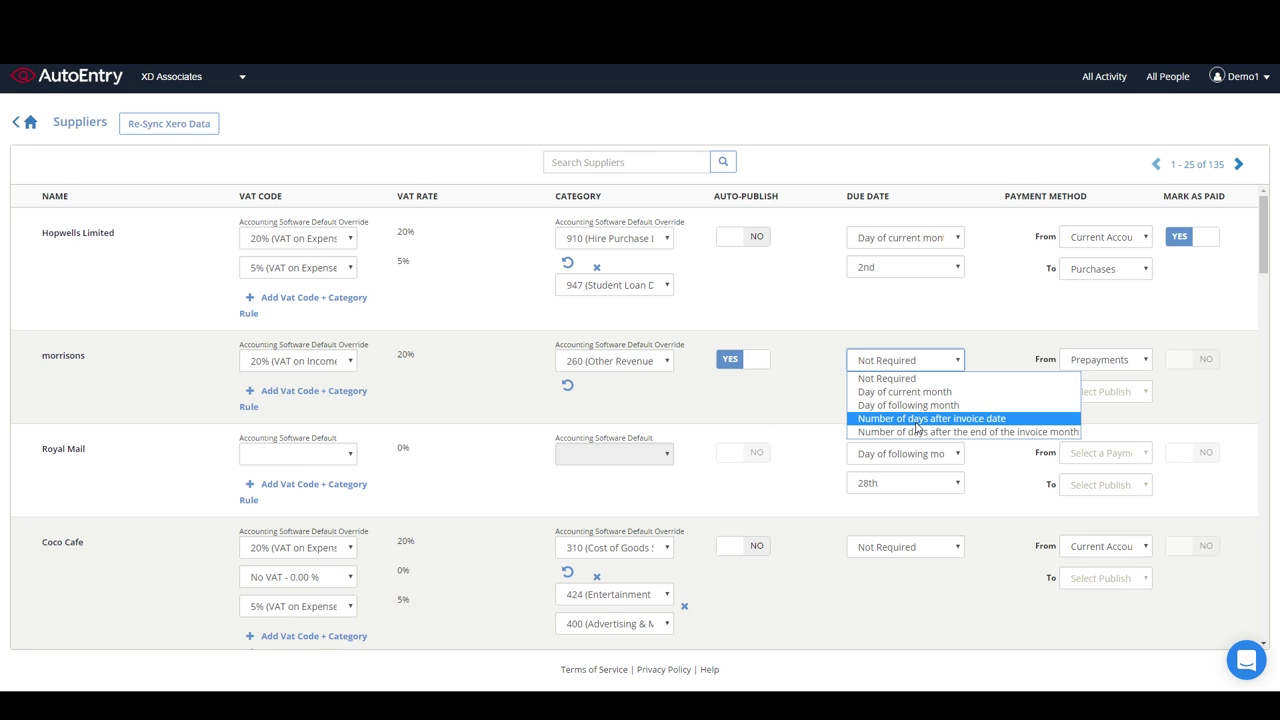
pyautogui.click(916, 420)
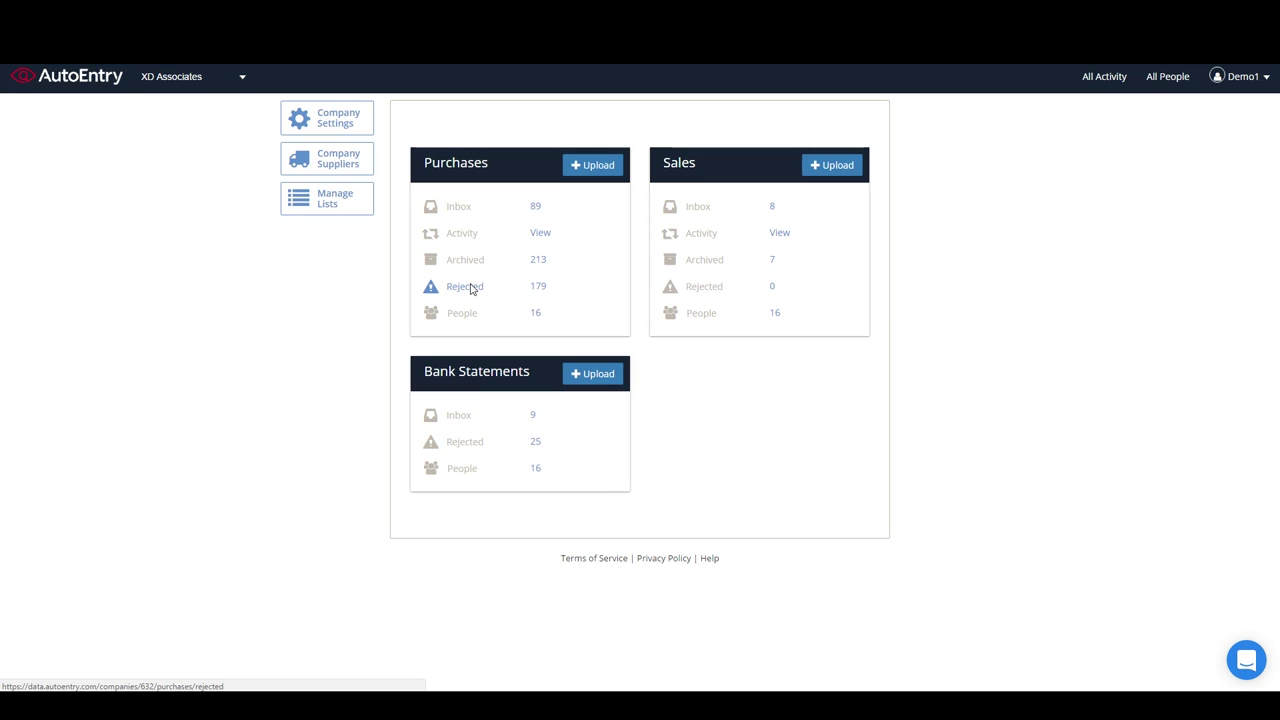
pyautogui.click(470, 287)
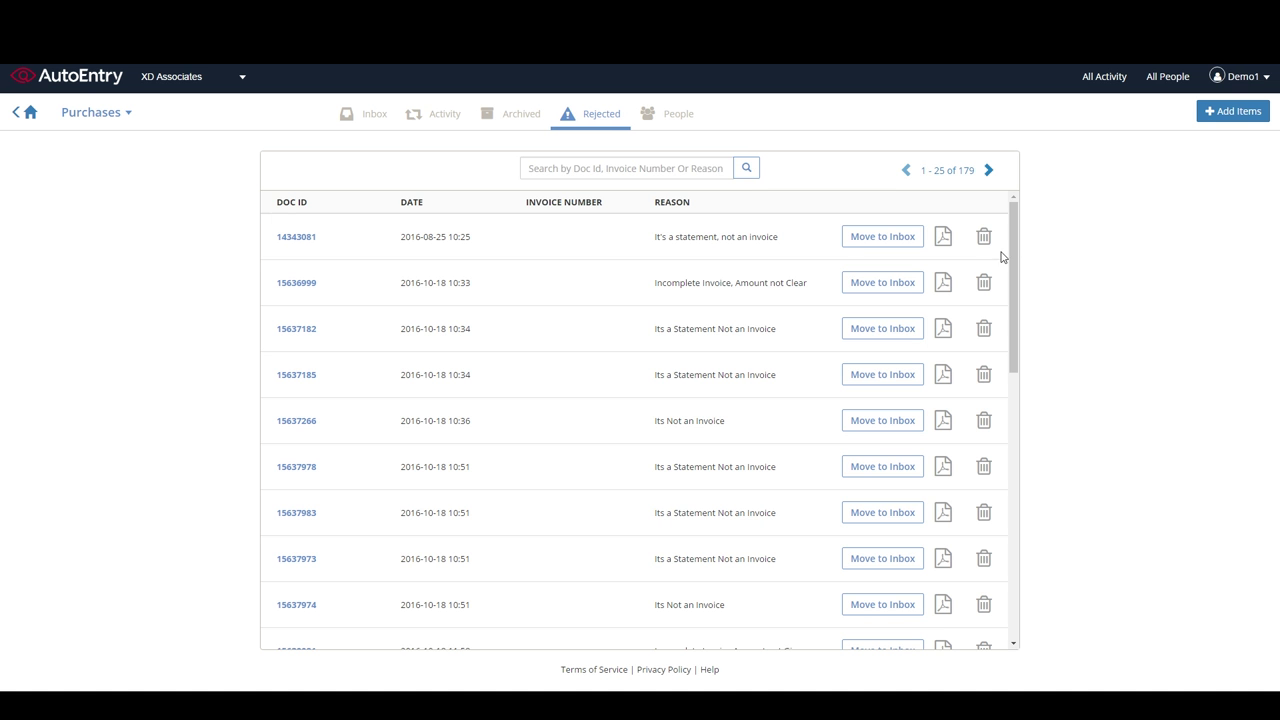
# Preview rejected document 16323670, then scroll the archived purchases and inspect the Charter Group flag
pyautogui.moveTo(1009, 286); pyautogui.dragTo(1020, 463)
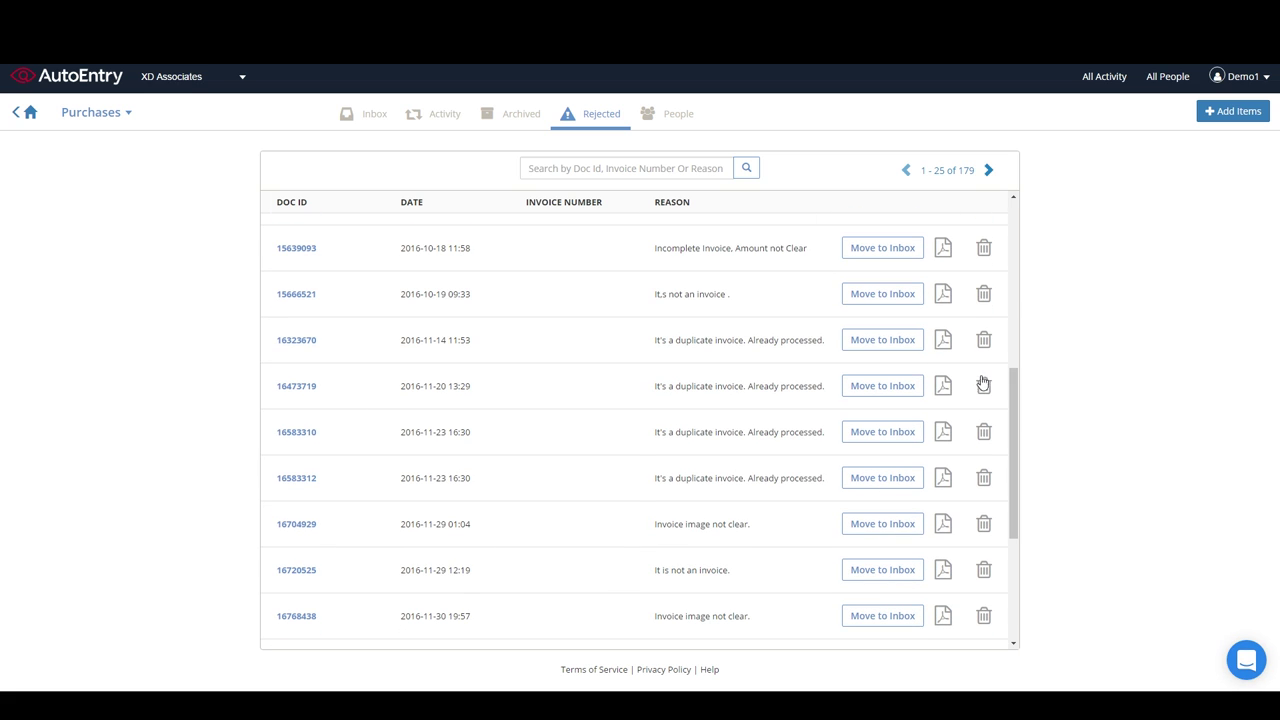
pyautogui.click(305, 341)
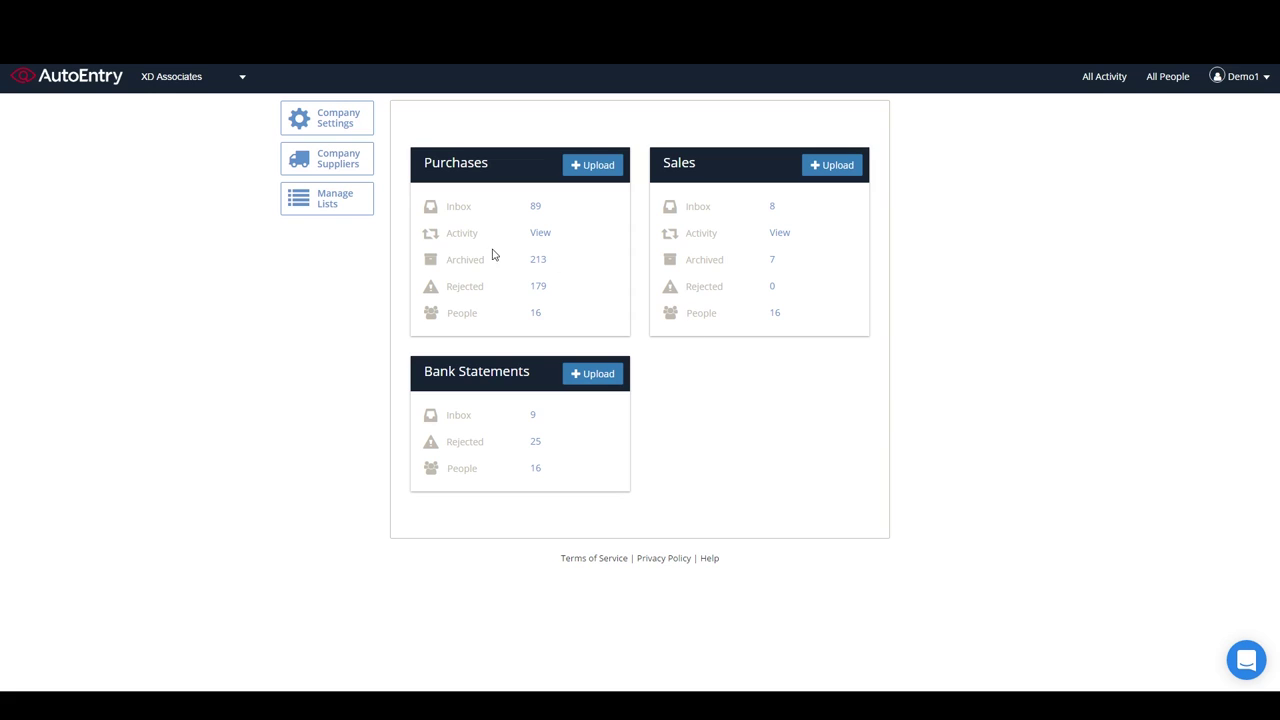
pyautogui.click(466, 262)
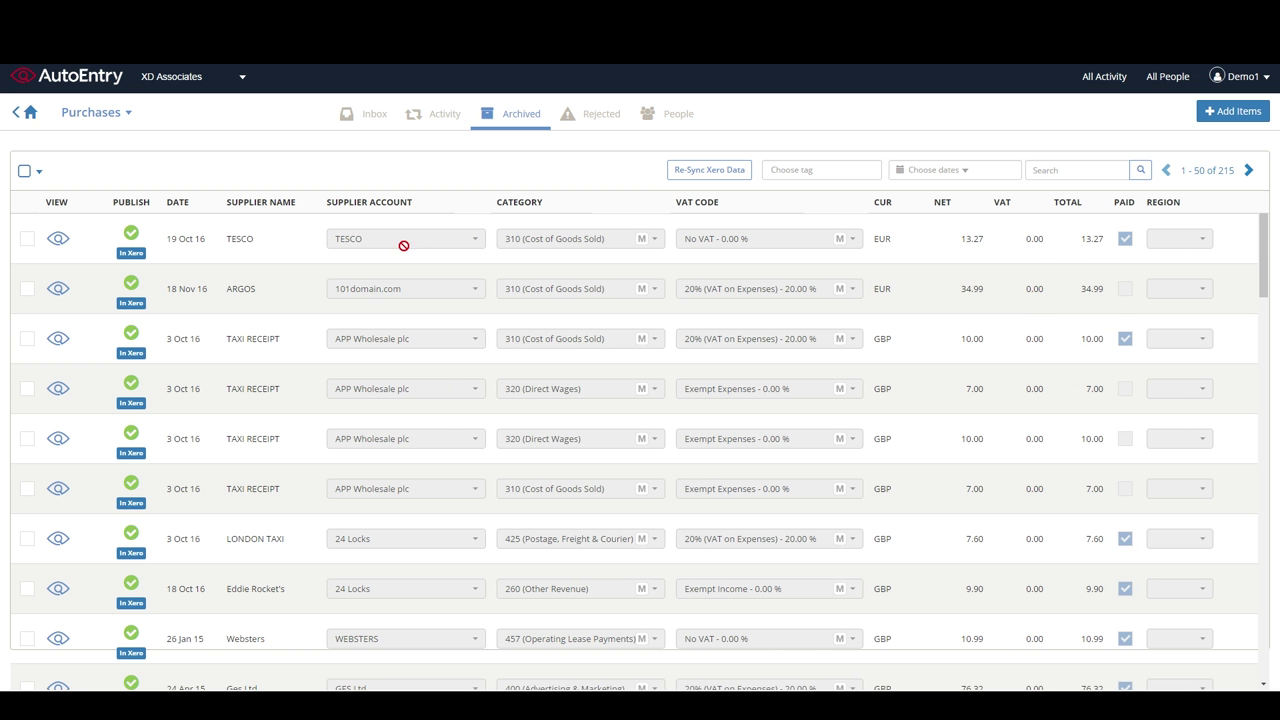
pyautogui.scroll(-5, 271, 286)
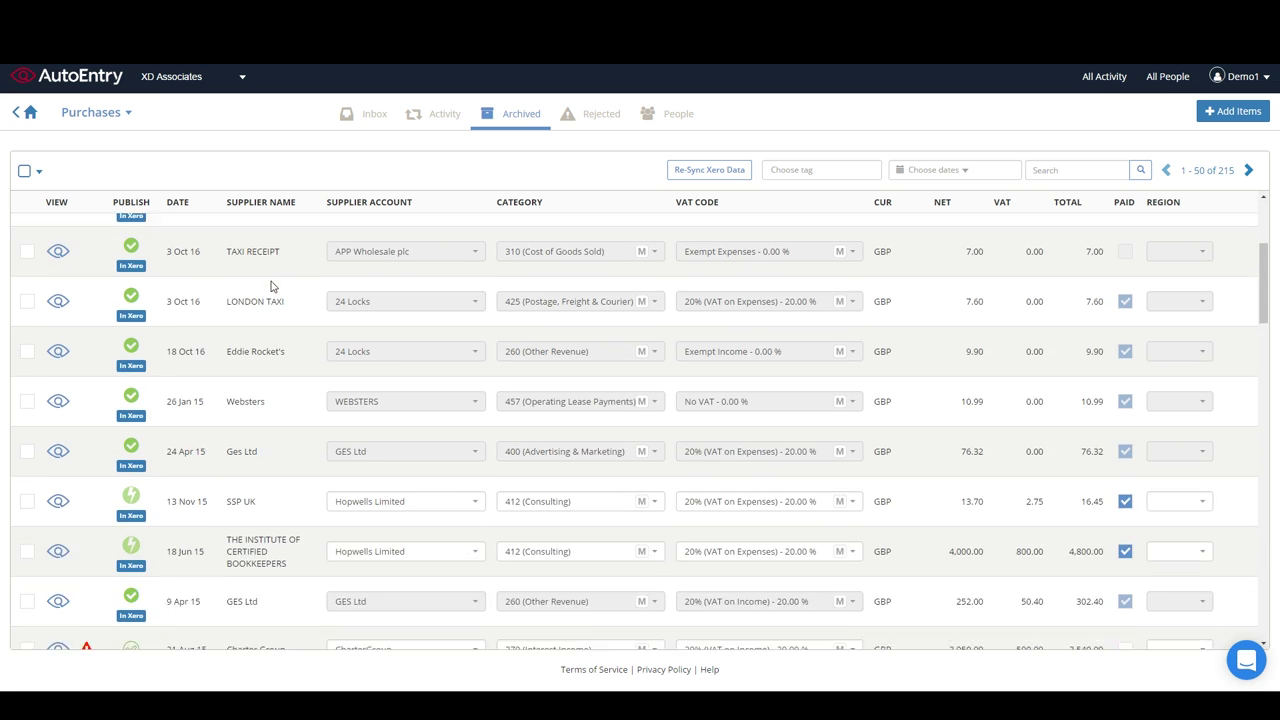
pyautogui.scroll(-2, 272, 294)
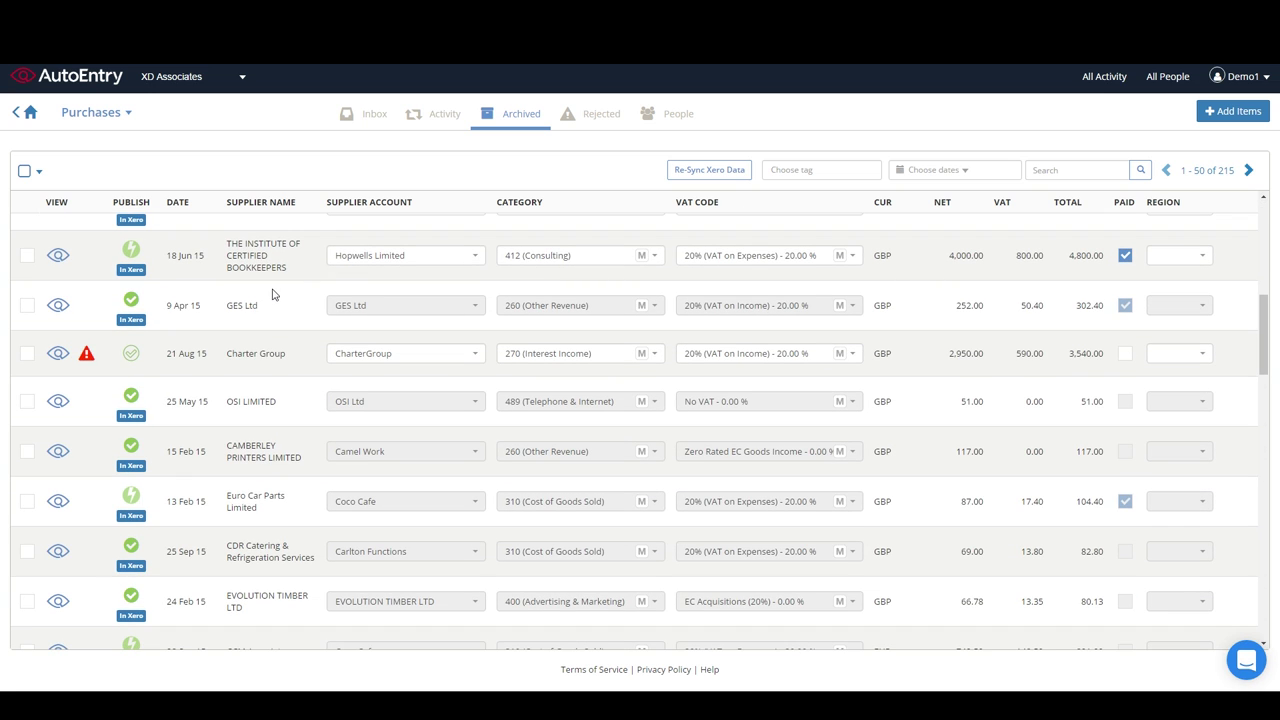
pyautogui.click(87, 357)
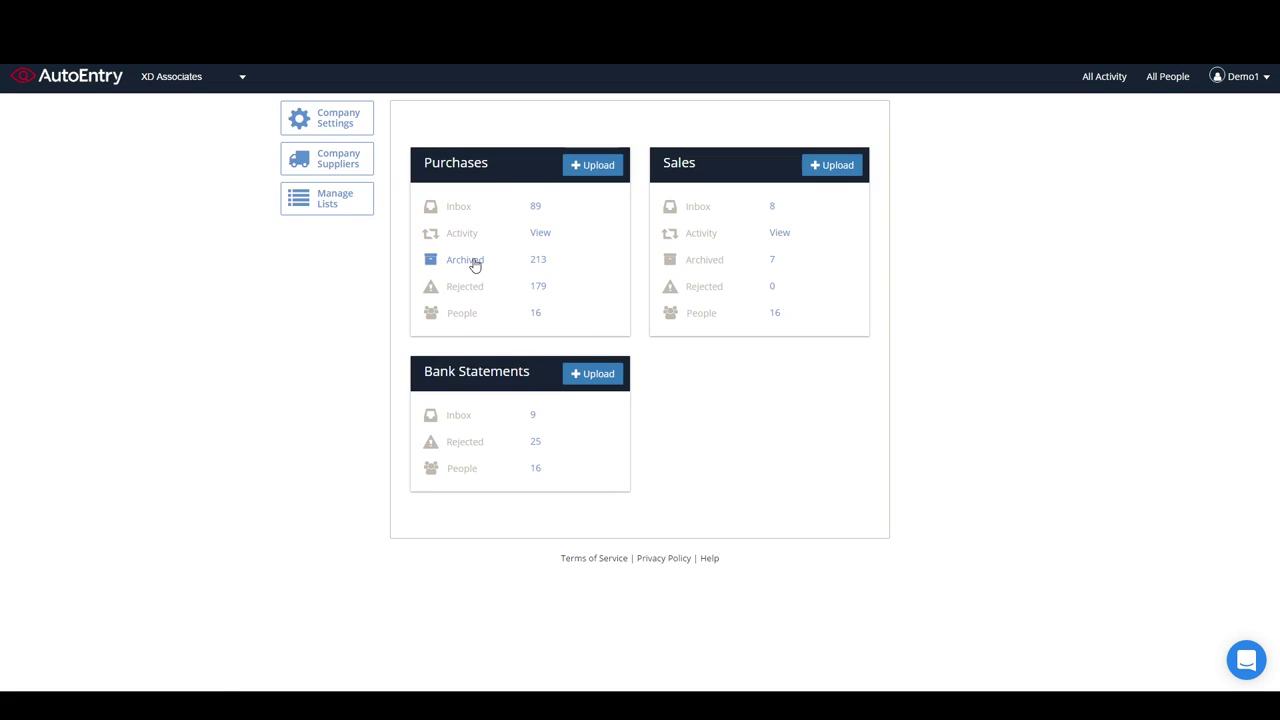
# Search archived purchases for tesco, clear the search, then filter to Last Month
pyautogui.click(474, 263)
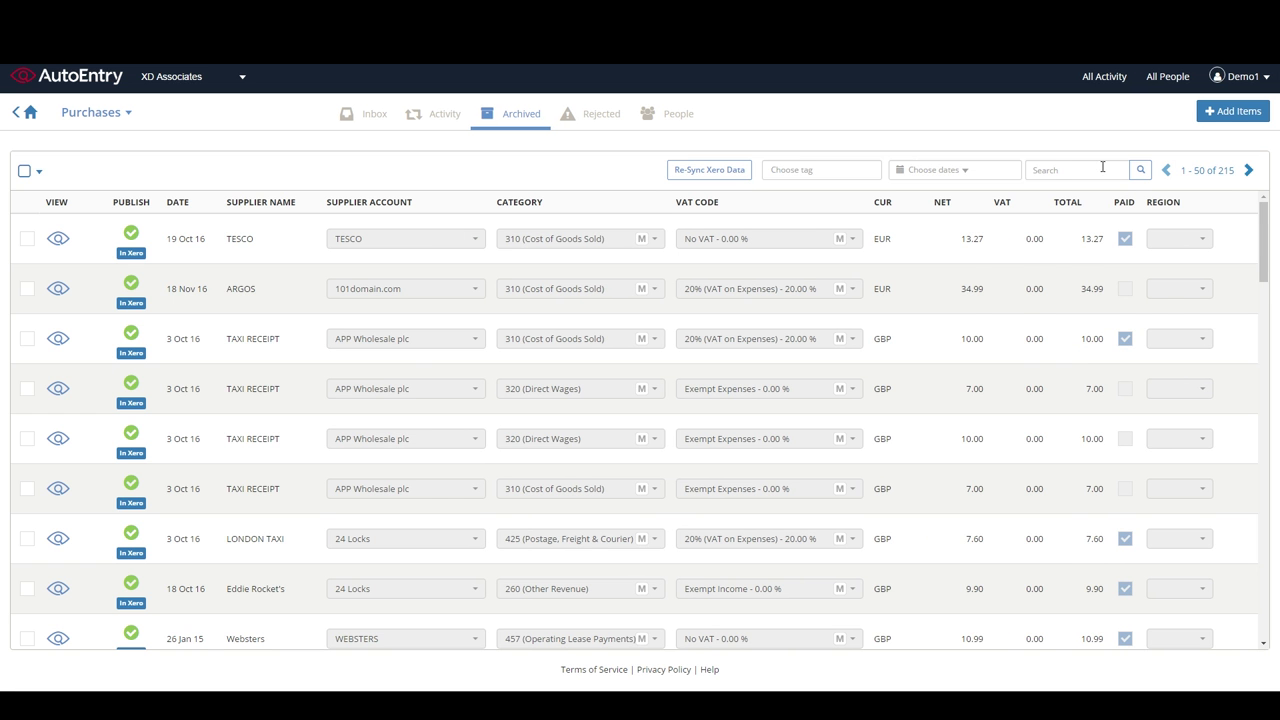
pyautogui.click(1102, 166)
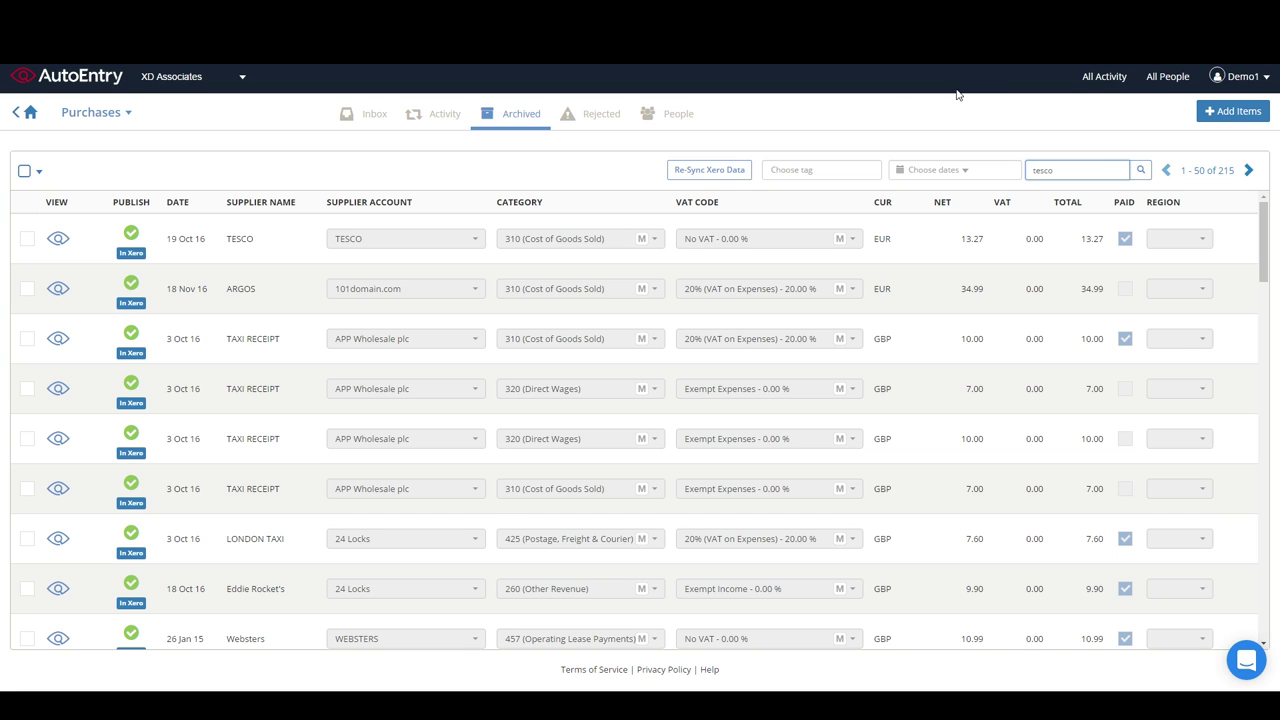
pyautogui.click(1139, 172)
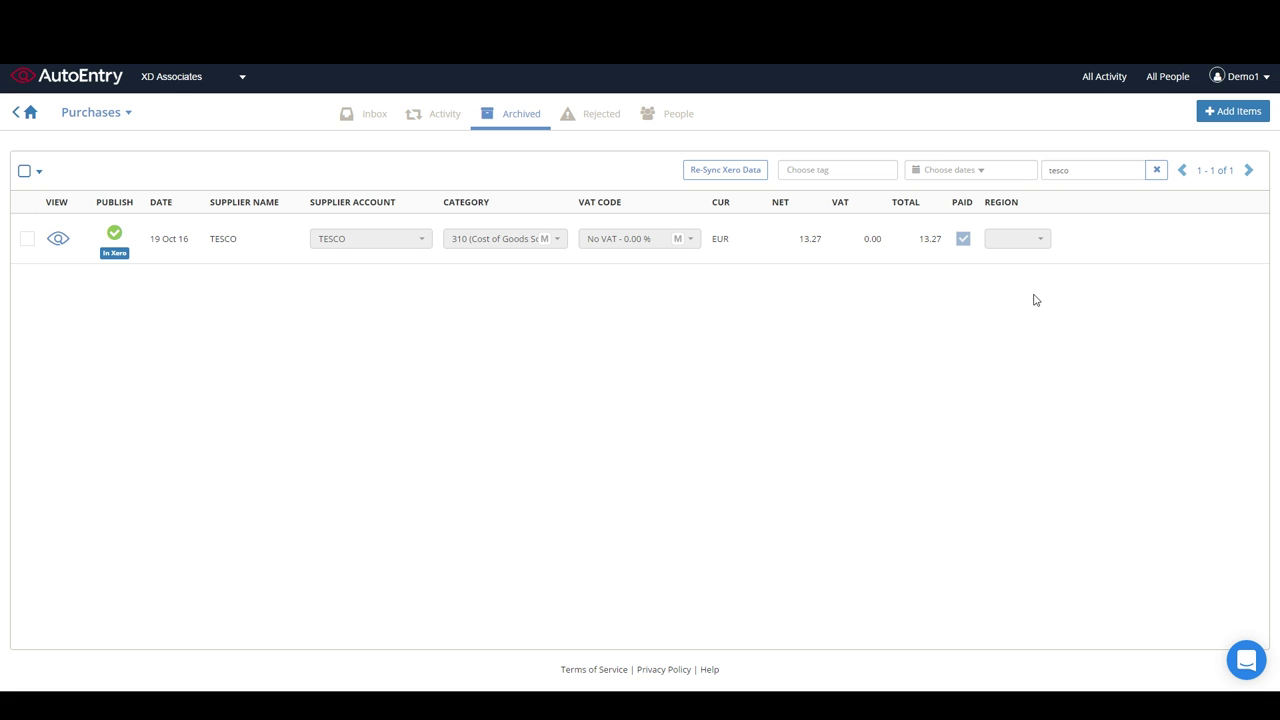
pyautogui.click(1157, 171)
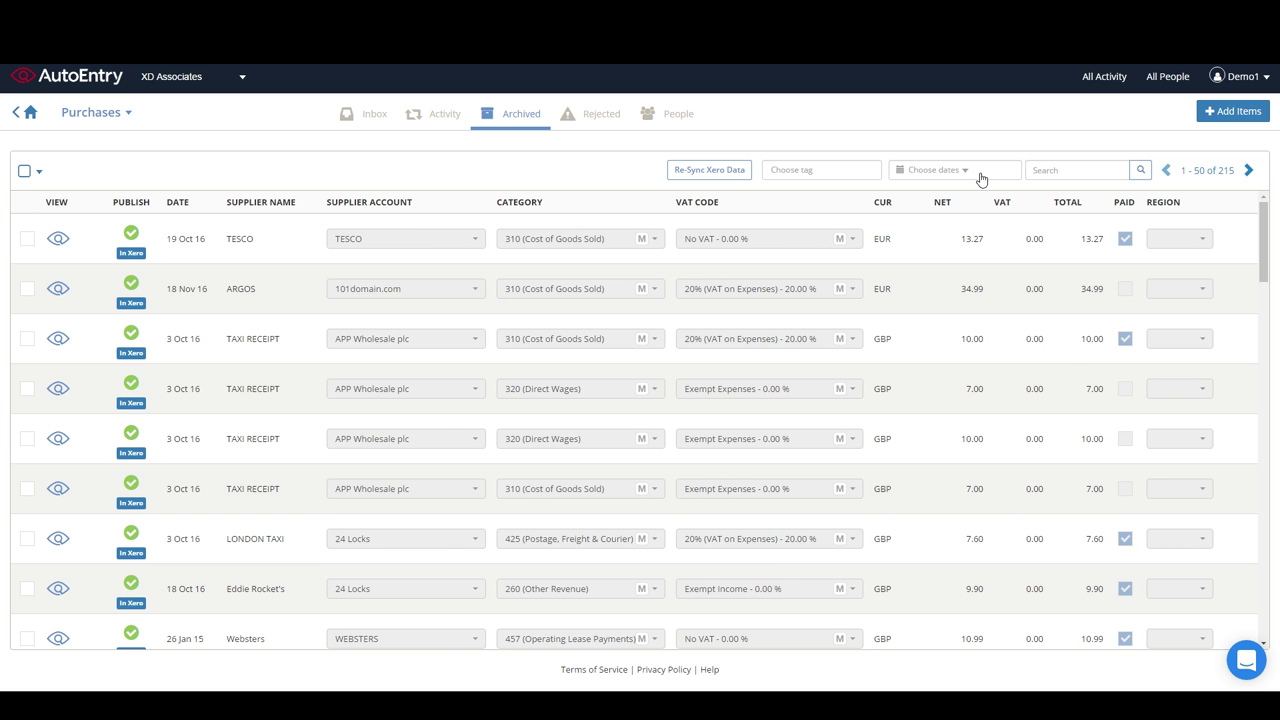
pyautogui.click(978, 172)
pyautogui.click(945, 310)
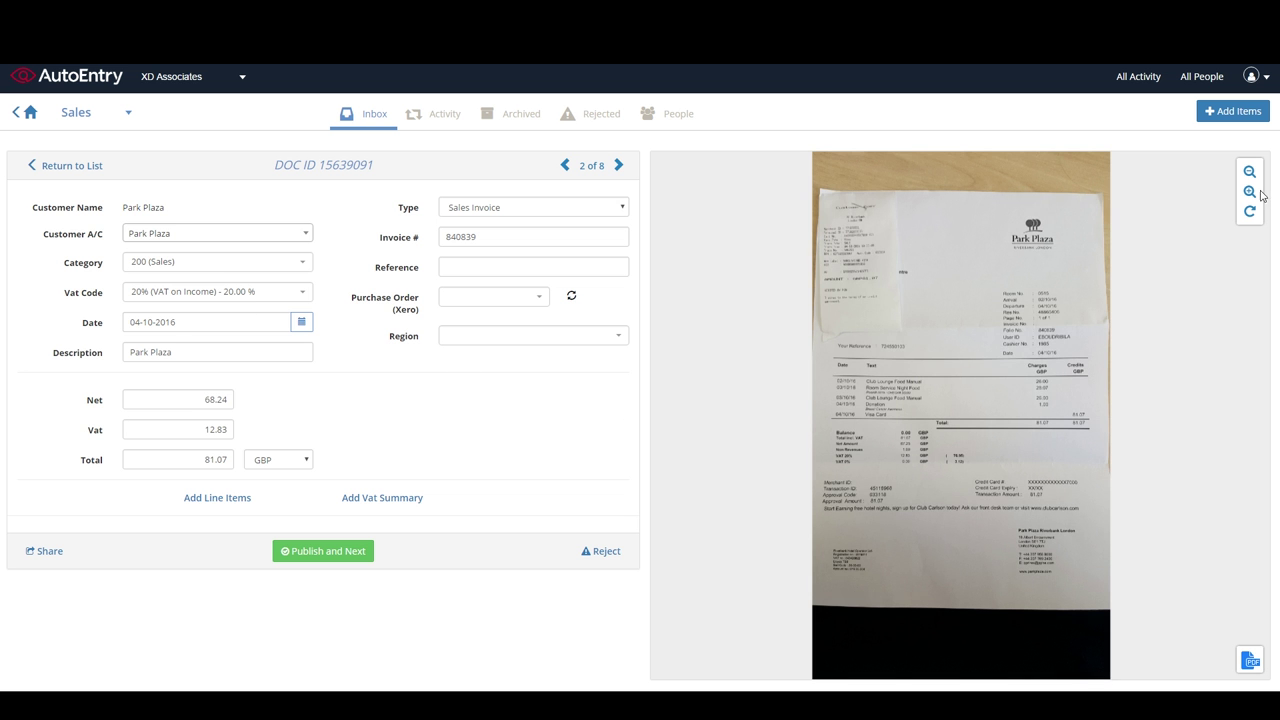
# Zoom in on the Park Plaza sales invoice's receipt image
pyautogui.click(1251, 192)
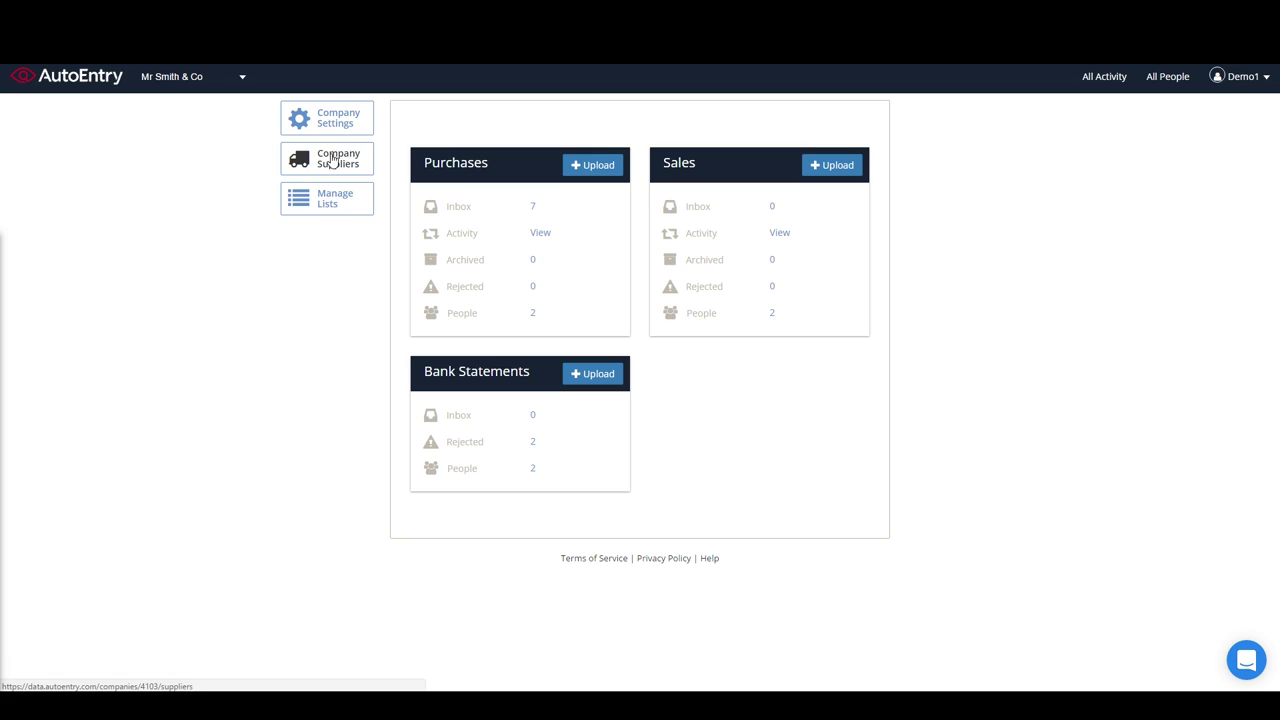
# Add Ocrex Ltd as a new supplier using a suggested supplier code
pyautogui.click(334, 160)
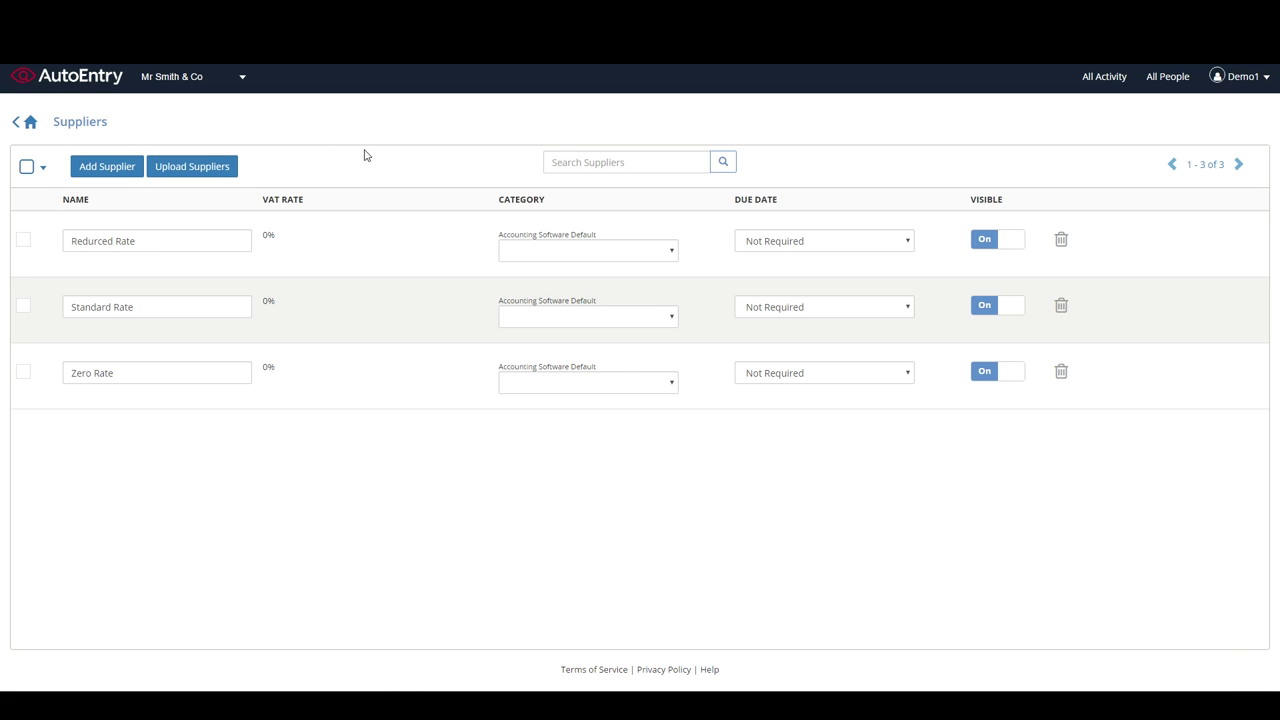
pyautogui.click(107, 166)
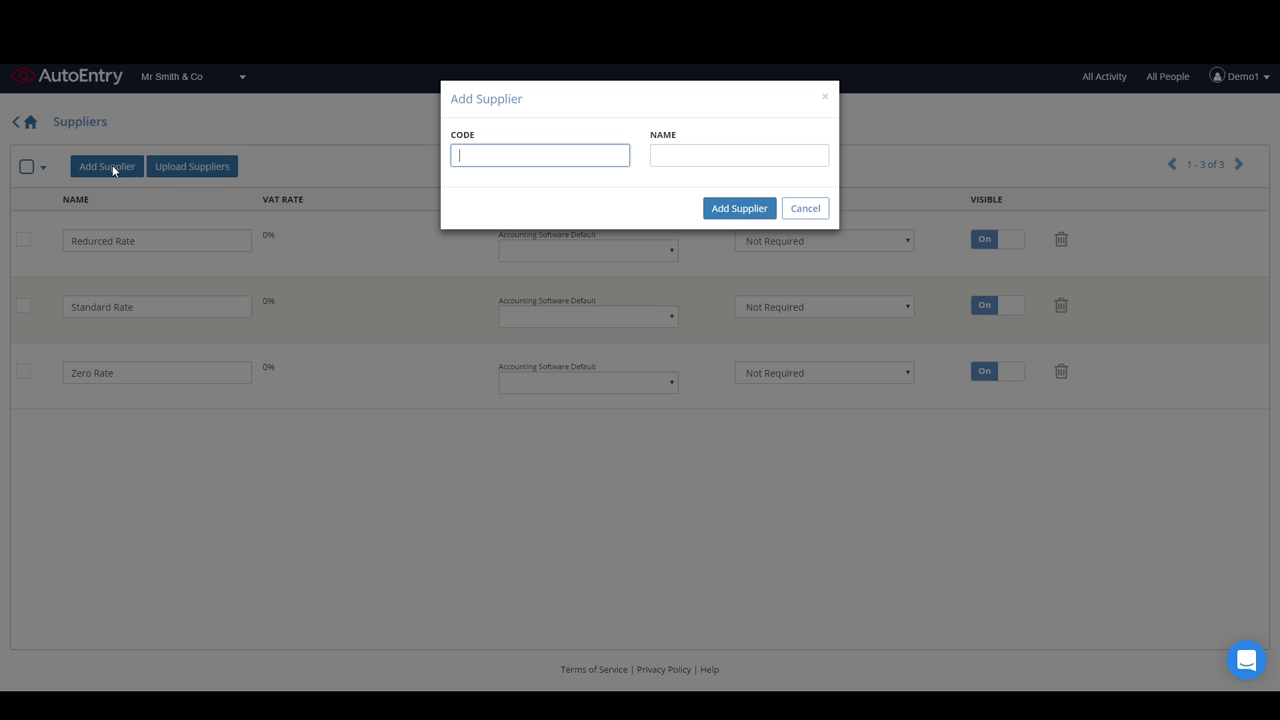
pyautogui.click(577, 156)
pyautogui.click(549, 206)
pyautogui.click(690, 161)
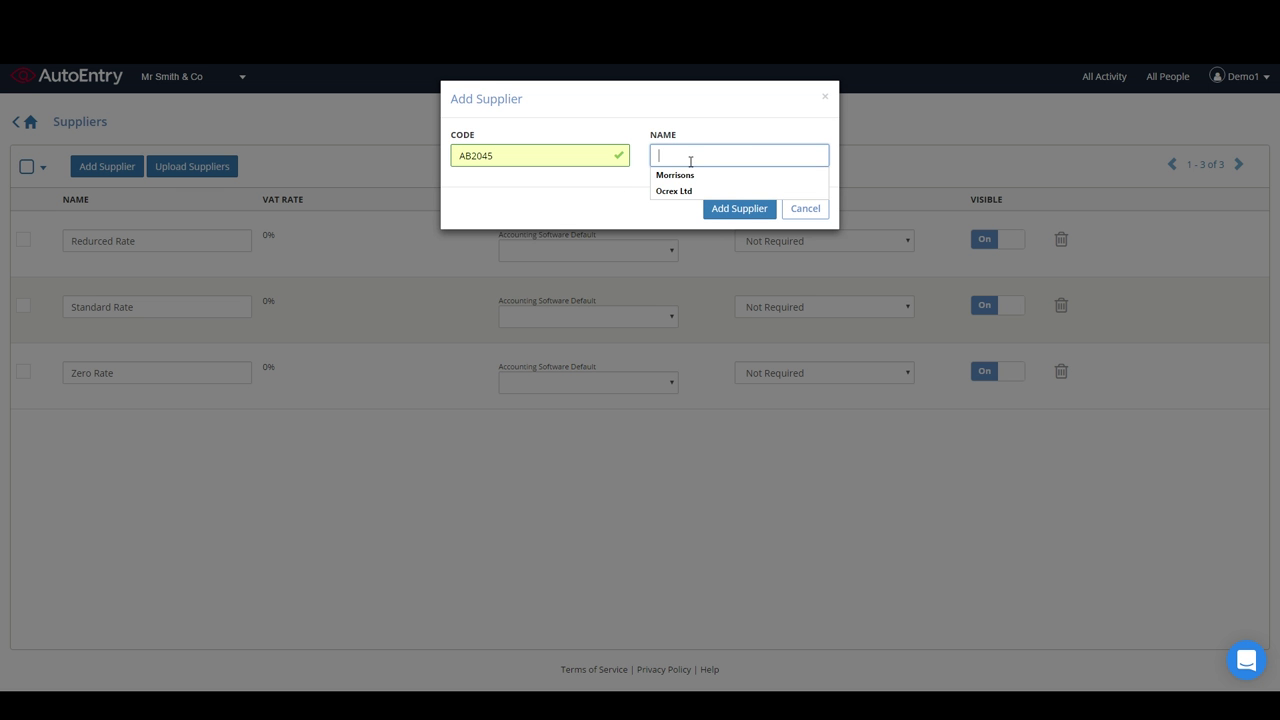
pyautogui.click(697, 190)
pyautogui.click(745, 208)
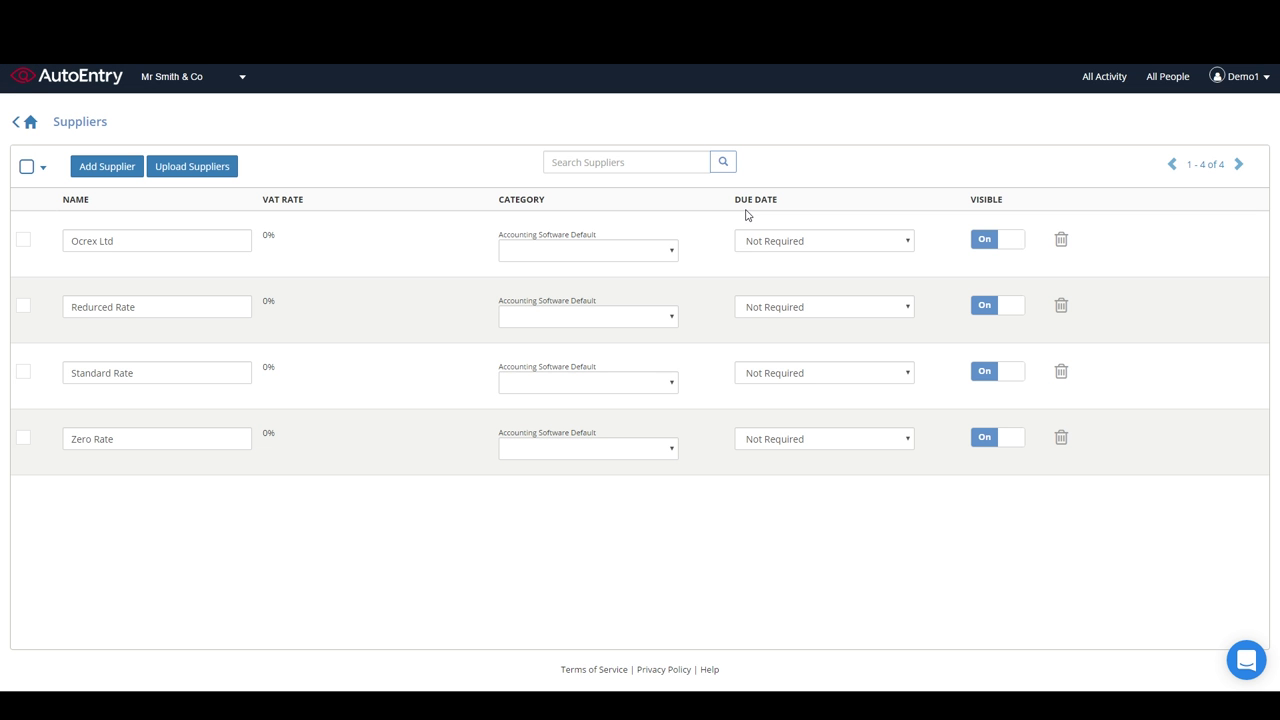
# Upload the TaxCodesTemplate UK.csv supplier list
pyautogui.click(218, 170)
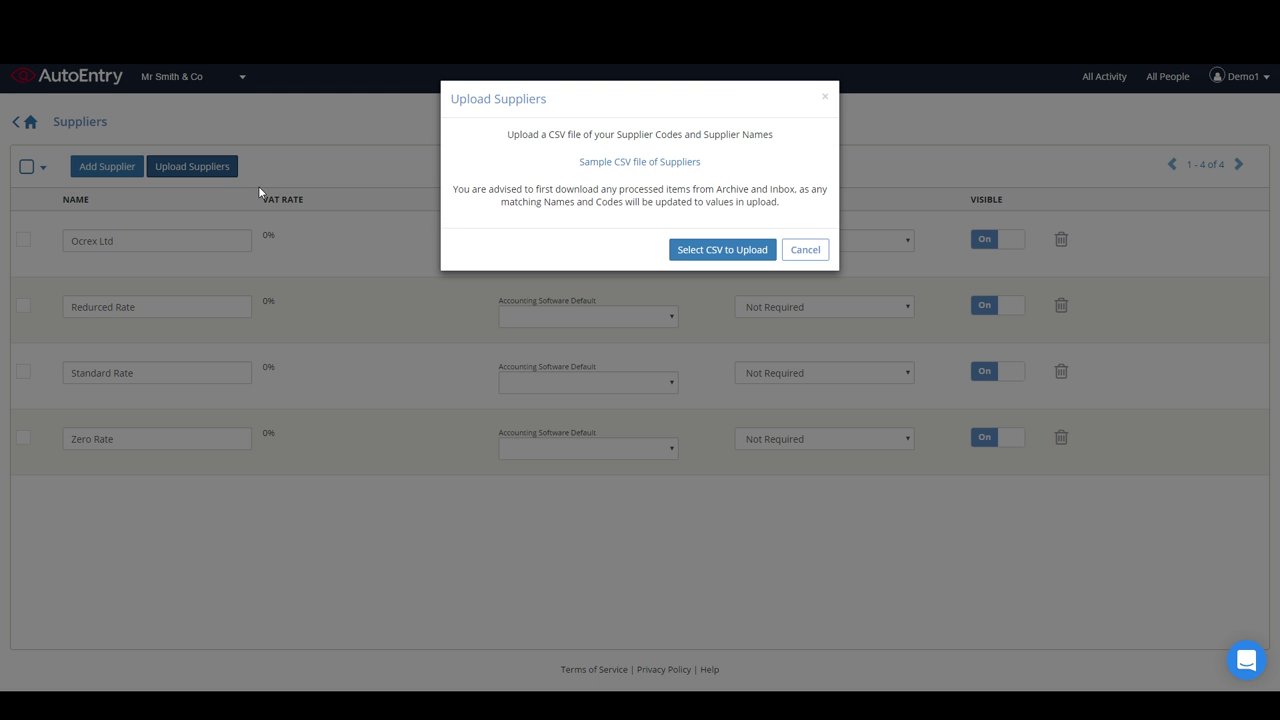
pyautogui.click(701, 262)
pyautogui.click(316, 153)
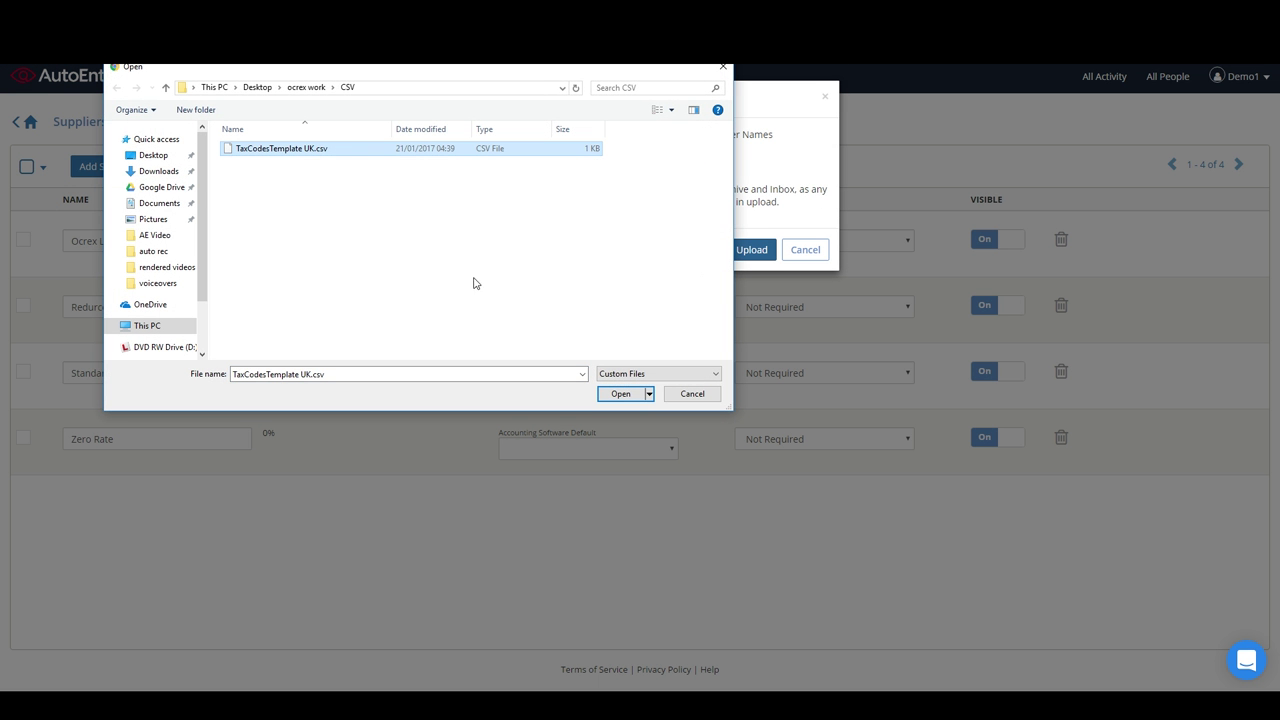
pyautogui.click(619, 396)
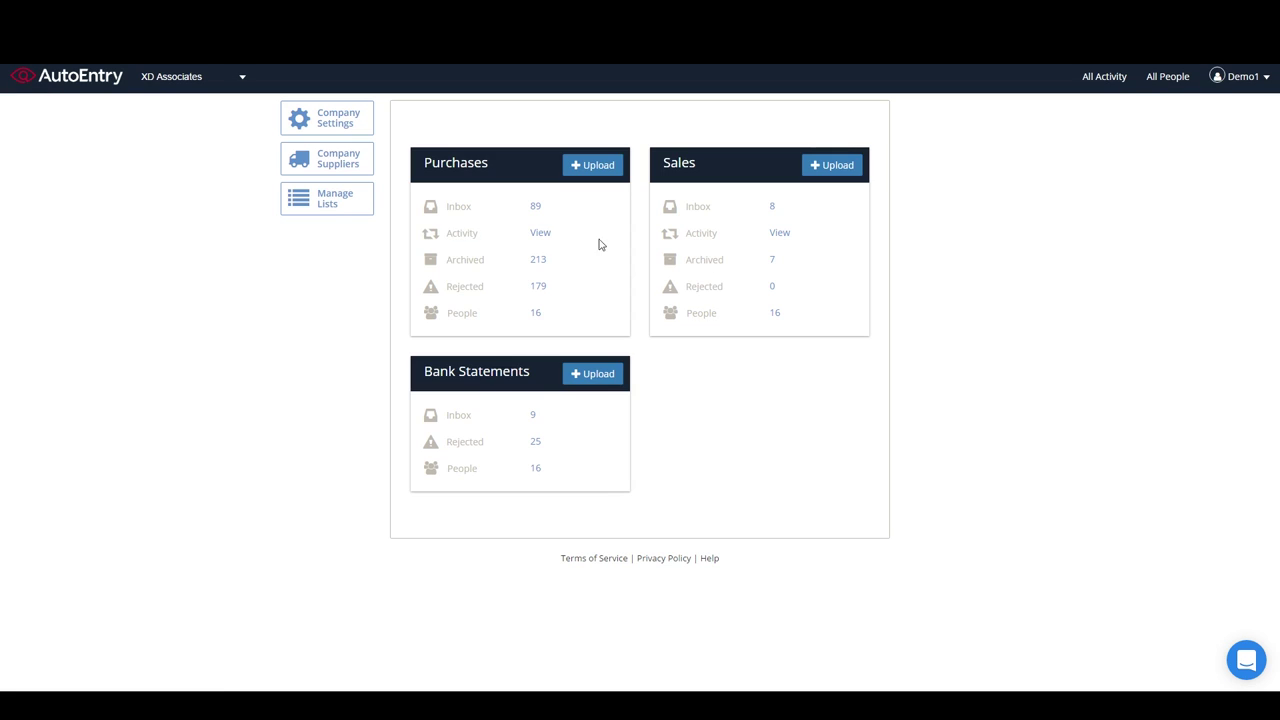
# Select the TESCO, ARGOS and first TAXI RECEIPT archived purchases for tagging
pyautogui.click(455, 262)
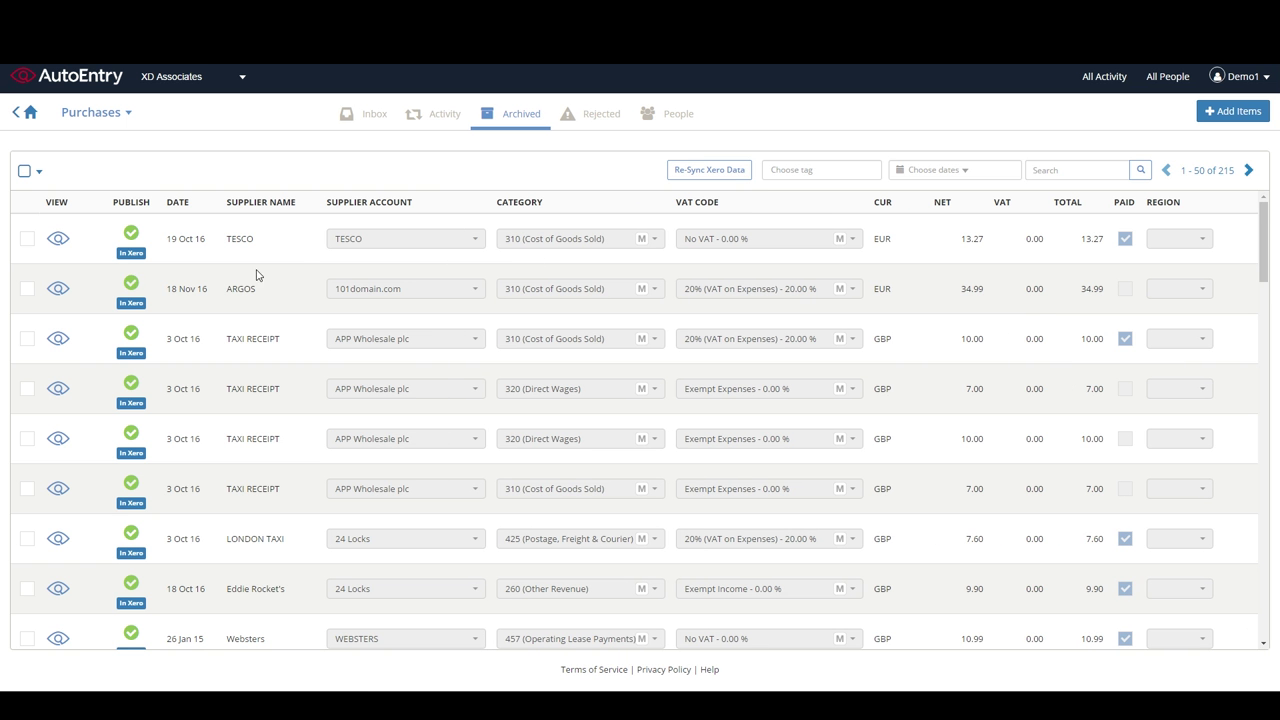
pyautogui.click(27, 238)
pyautogui.click(27, 288)
pyautogui.click(27, 338)
pyautogui.click(75, 170)
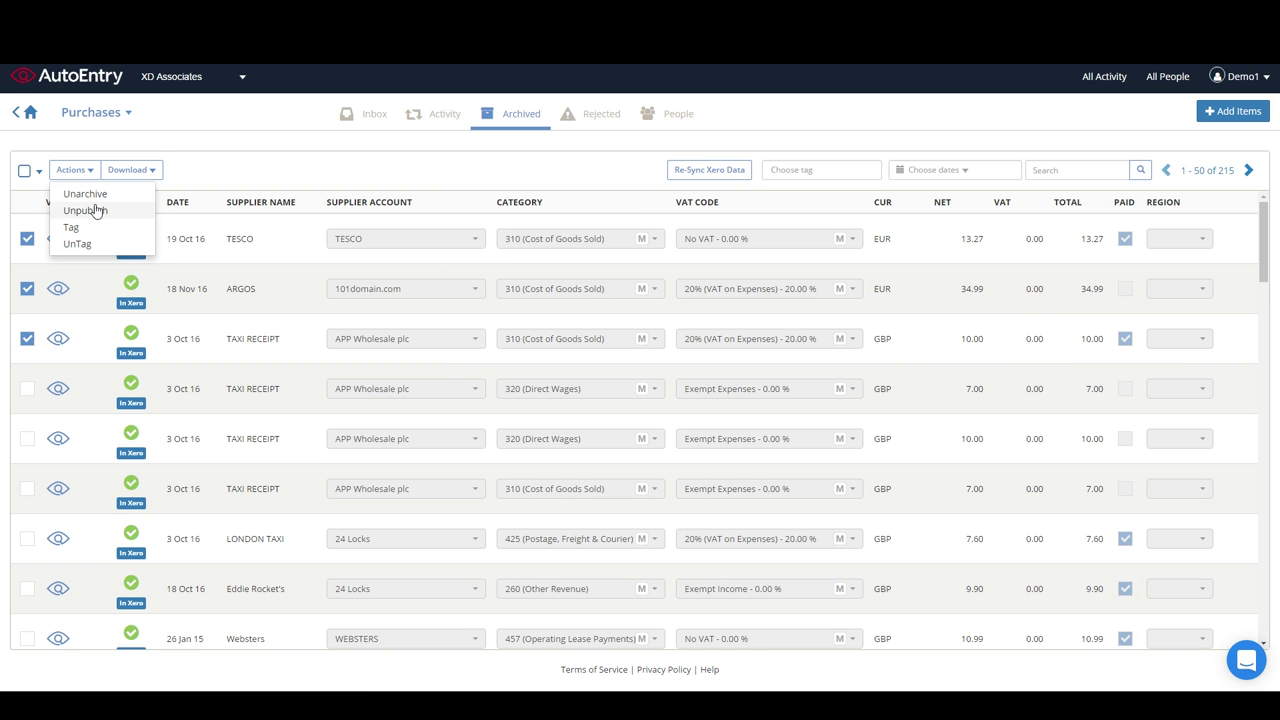
pyautogui.click(62, 213)
# Tag them with Period 1 (2016_P1) and filter the archive to that tag
pyautogui.click(640, 190)
pyautogui.click(647, 207)
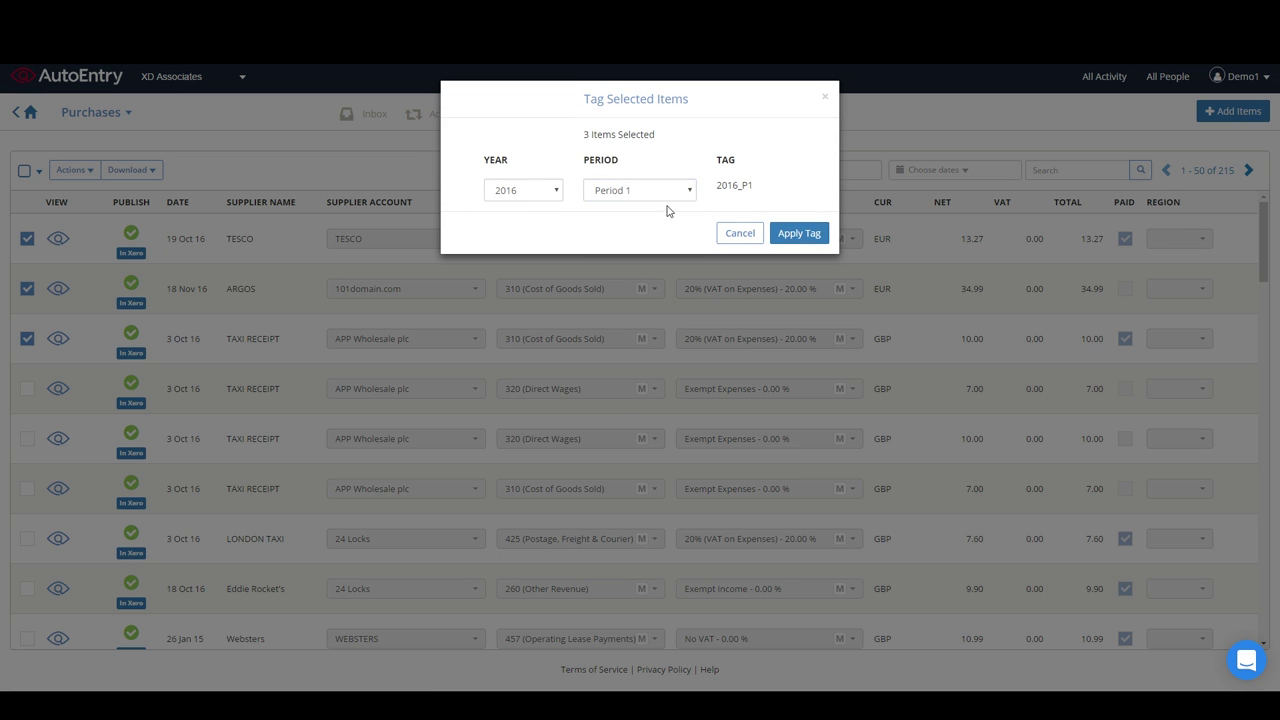
pyautogui.click(799, 233)
pyautogui.click(828, 169)
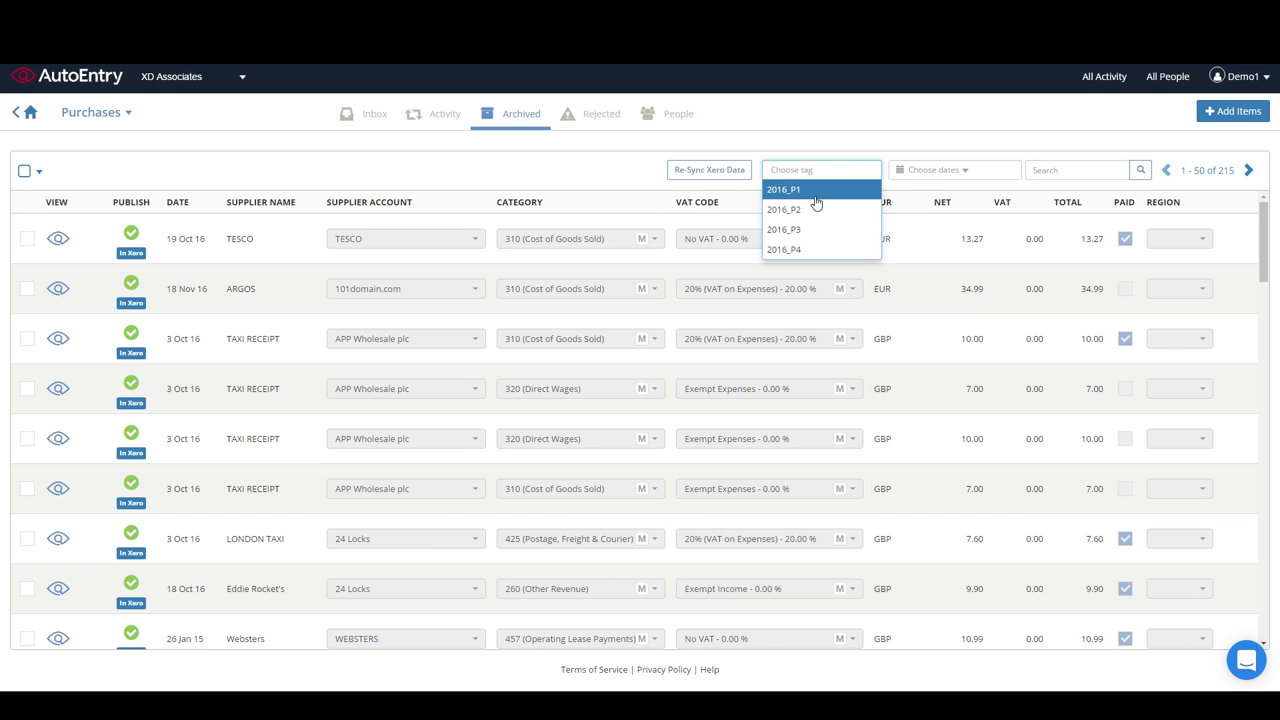
pyautogui.click(812, 196)
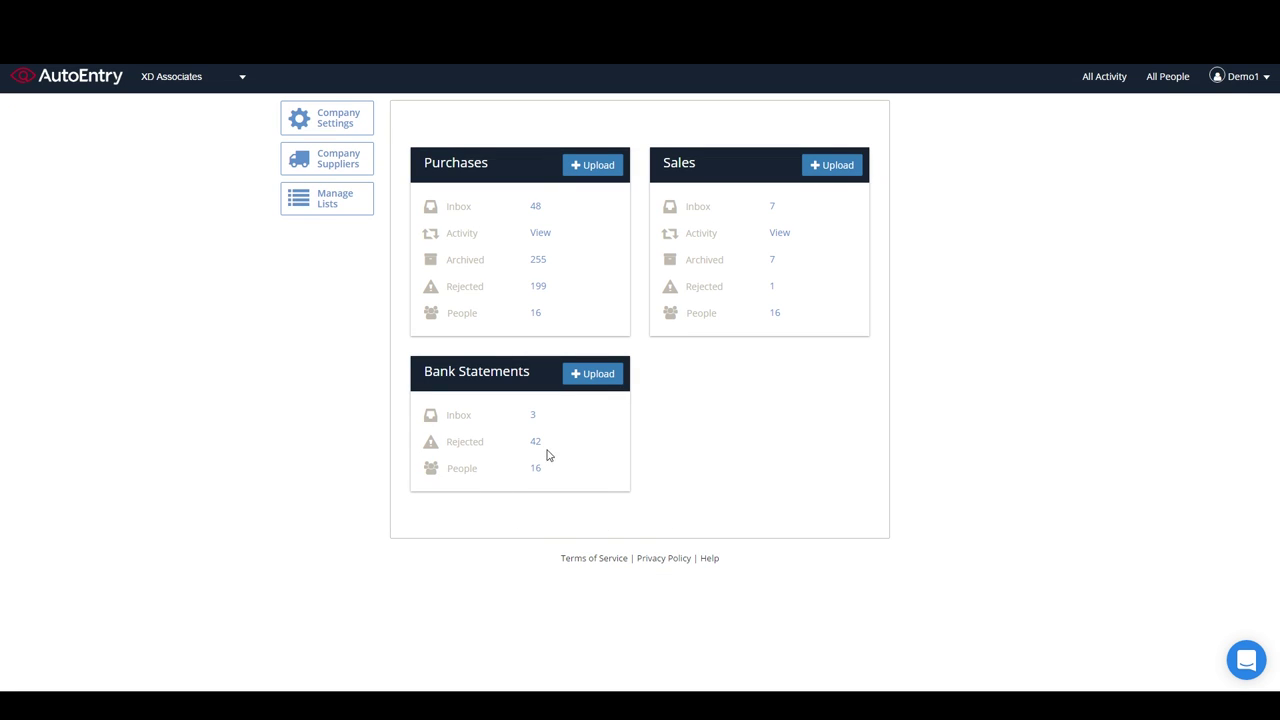
# Upload the 4.9 mb bank statement PDF and close the window once it finishes
pyautogui.click(593, 375)
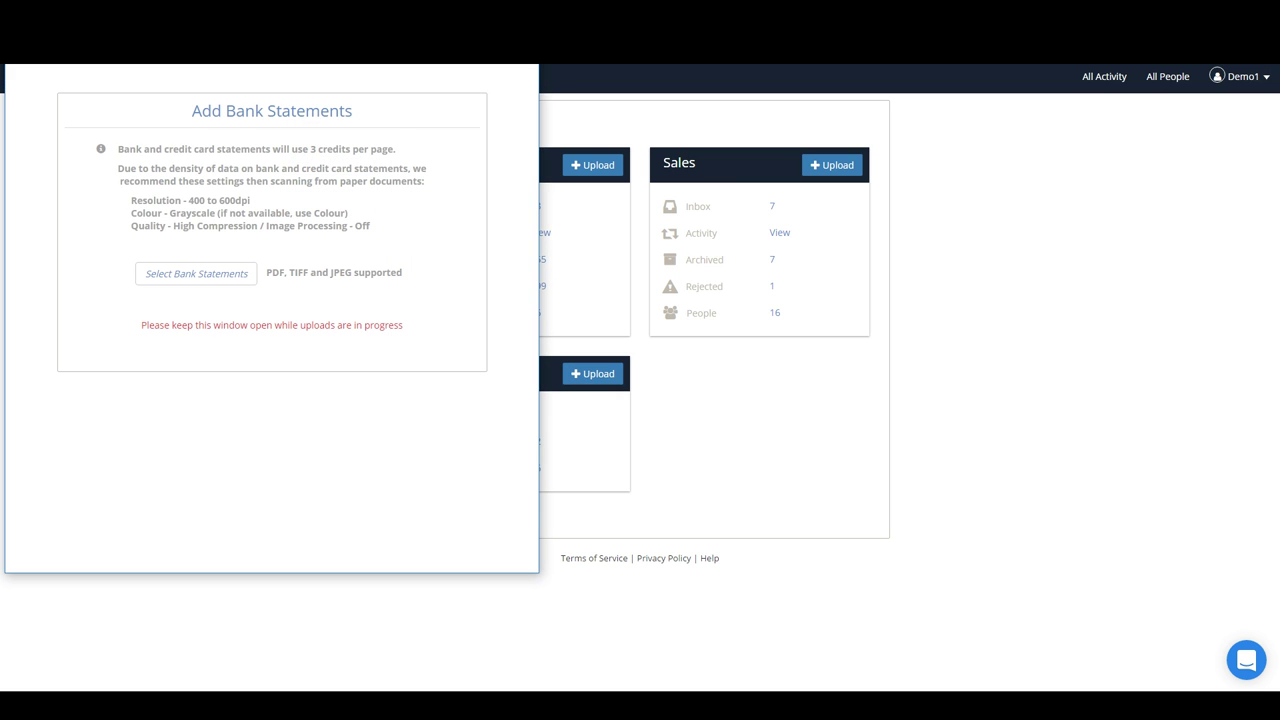
pyautogui.moveTo(490, 83); pyautogui.dragTo(669, 117)
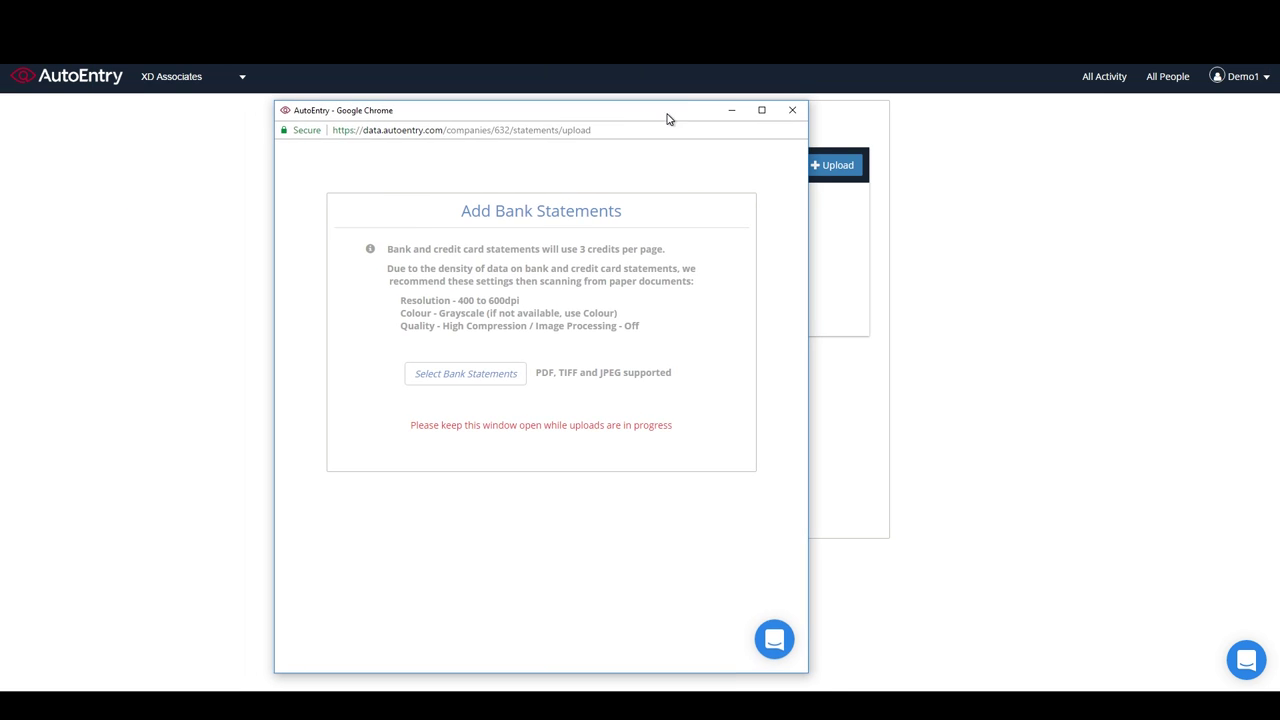
pyautogui.click(501, 384)
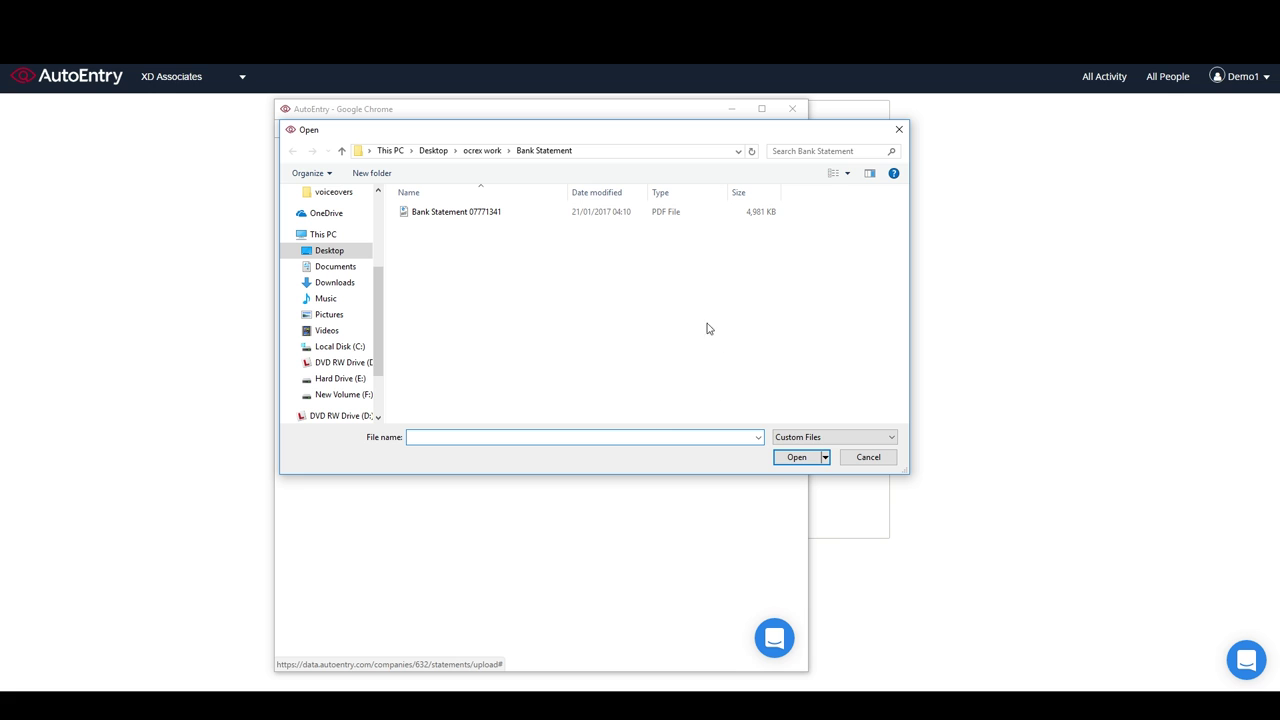
pyautogui.click(521, 220)
pyautogui.click(794, 458)
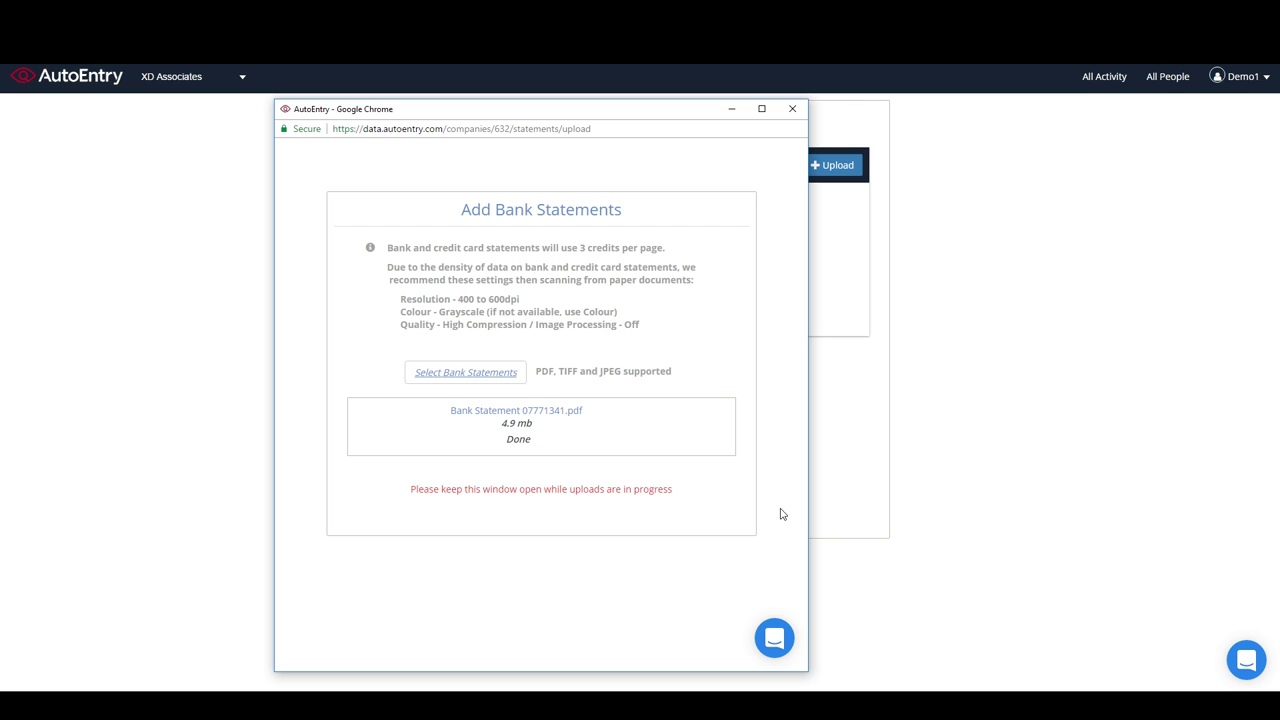
pyautogui.click(791, 110)
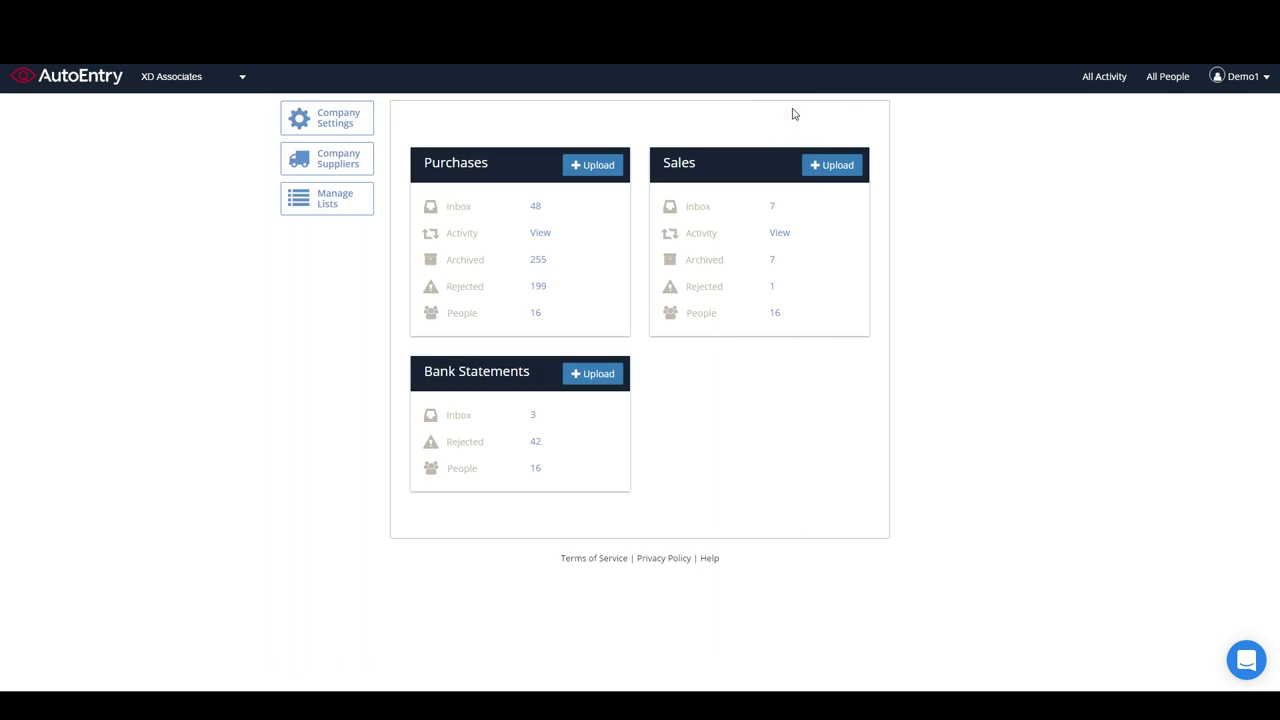
# Show the first bank account's extracted debits, credits and balances beside its AIB_50.pdf statement
pyautogui.click(464, 415)
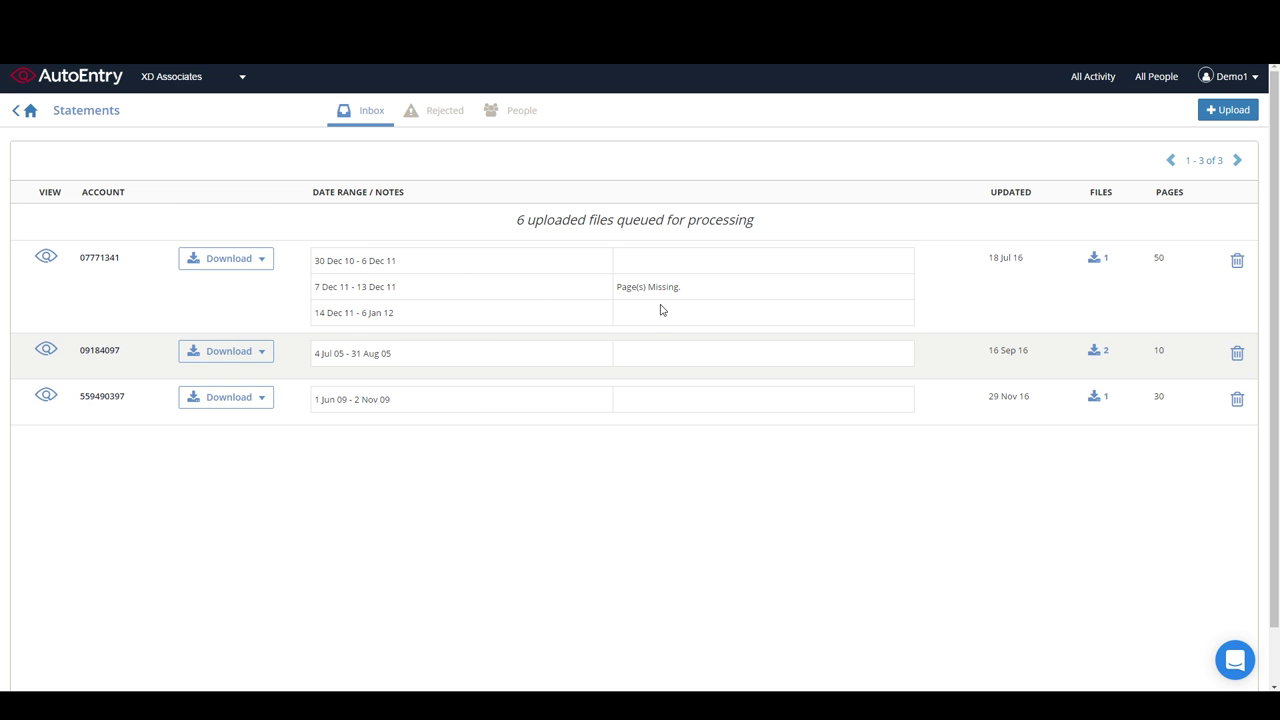
pyautogui.click(45, 258)
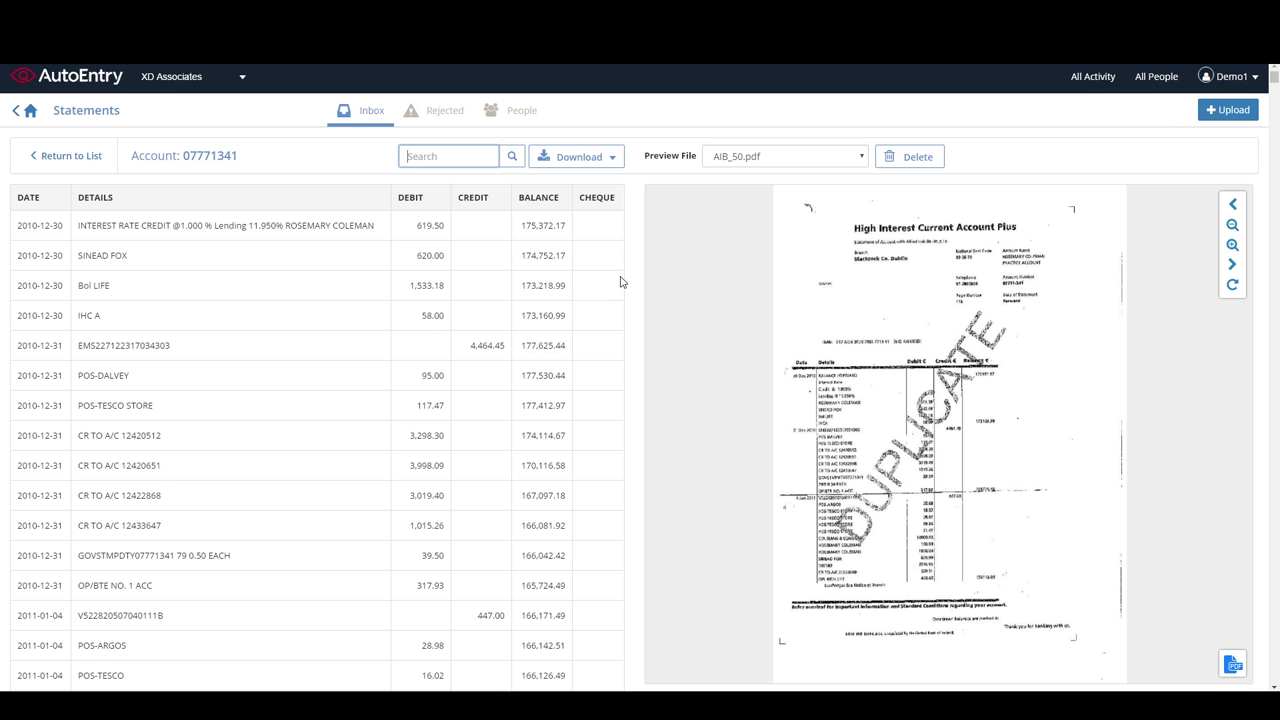
pyautogui.scroll(-2, 620, 282)
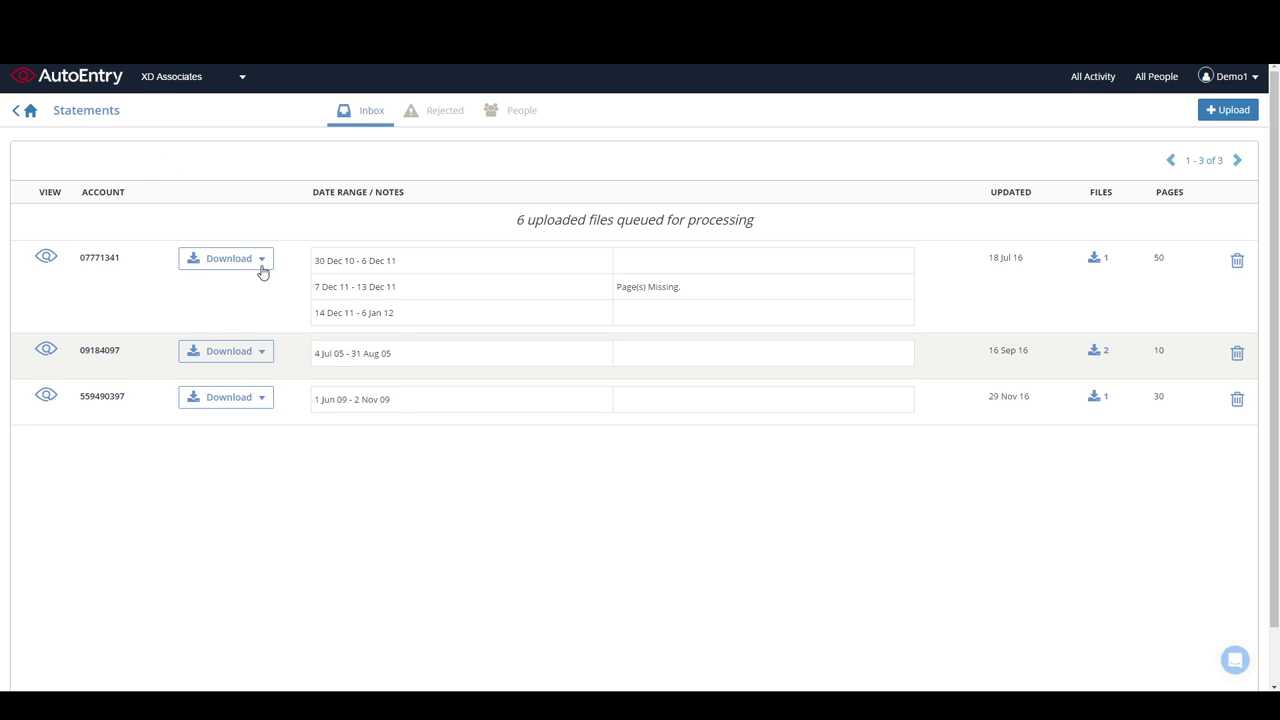
# Choose Excel from the first account's Download formats to export its statement transactions
pyautogui.click(258, 265)
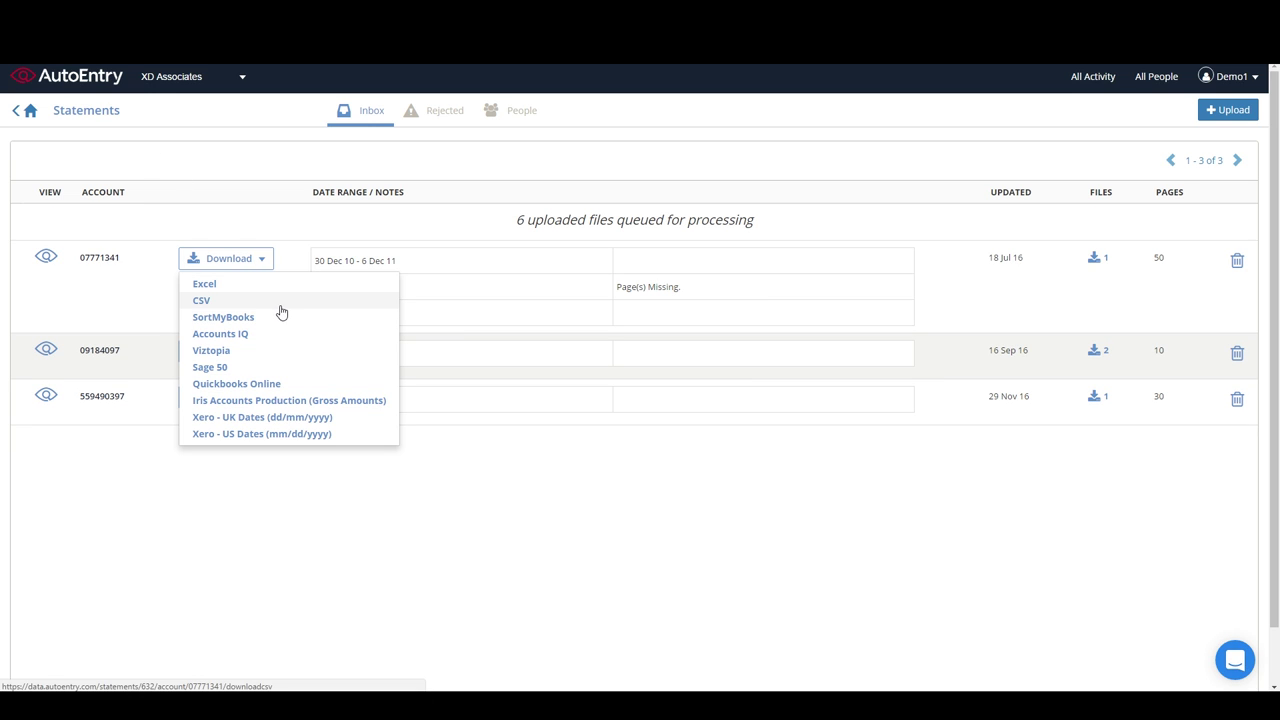
pyautogui.click(250, 286)
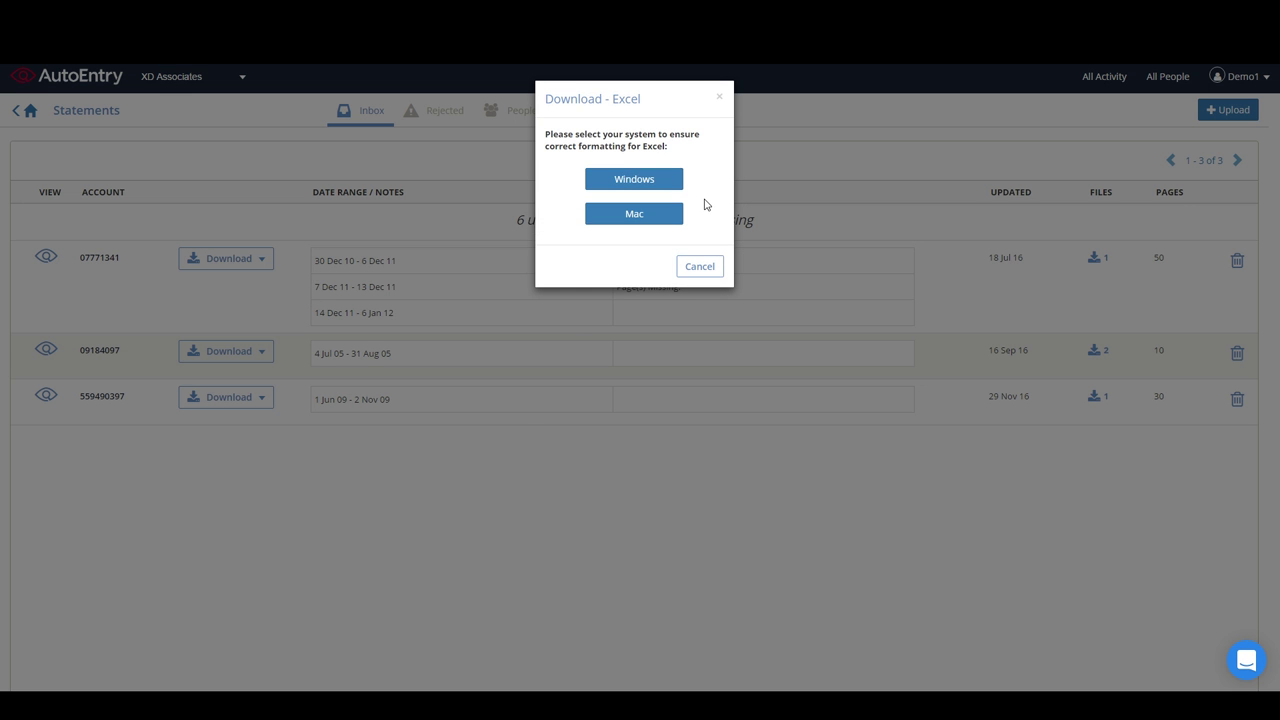